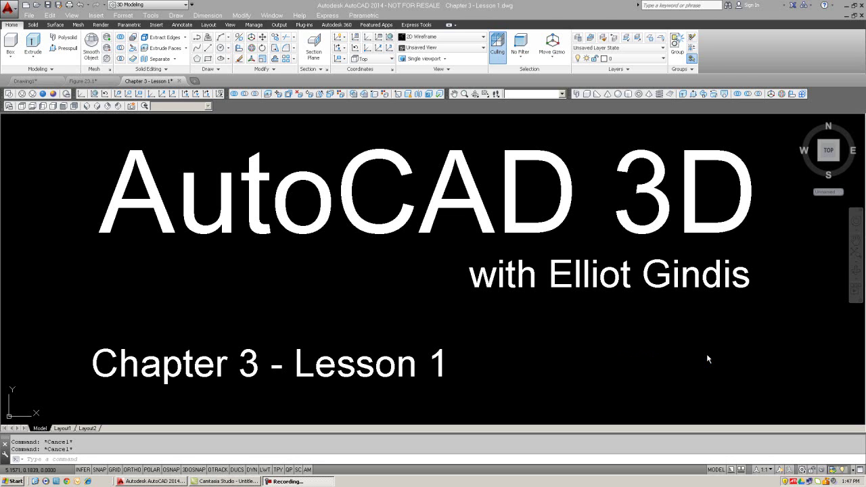
- Erase the three lines of title text from the drawing
{"action": "left_click", "coordinate": [707, 358]}
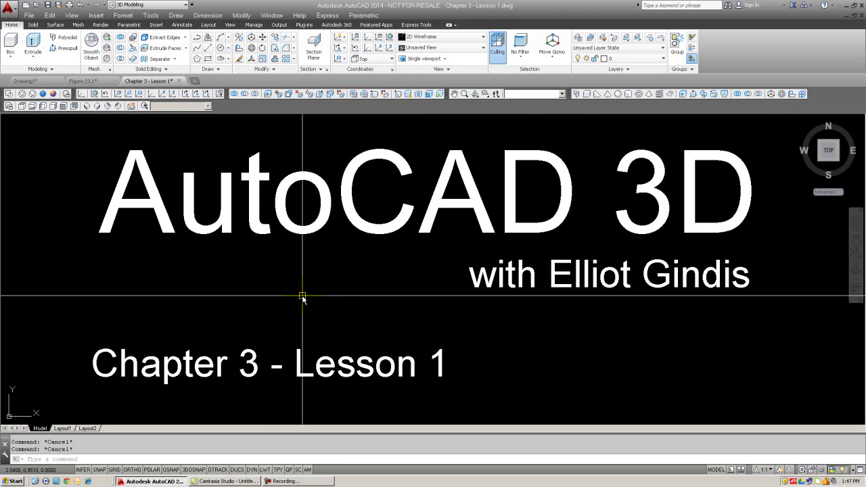
{"action": "type", "text": "e"}
{"action": "key", "text": "Return"}
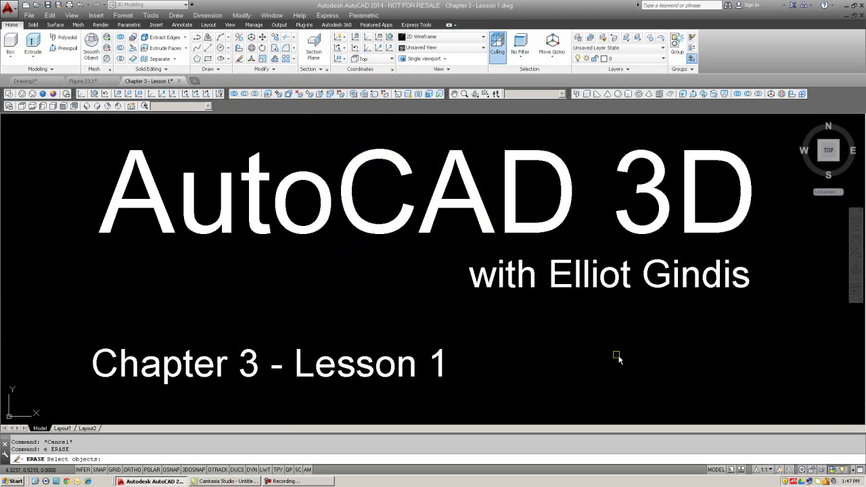
{"action": "left_click", "coordinate": [745, 393]}
{"action": "left_click", "coordinate": [73, 149]}
{"action": "key", "text": "Return"}
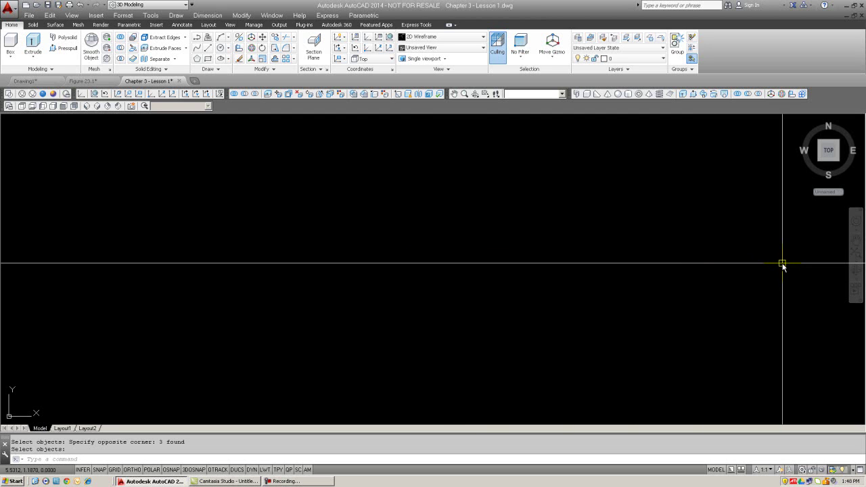
- Erase the union, subtract and intersect circle diagrams together with their labels
{"action": "mouse_move", "coordinate": [515, 267]}
{"action": "middle_mouse_down"}
{"action": "mouse_move", "coordinate": [203, 207]}
{"action": "mouse_move", "coordinate": [214, 209]}
{"action": "mouse_move", "coordinate": [25, 243]}
{"action": "middle_mouse_up"}
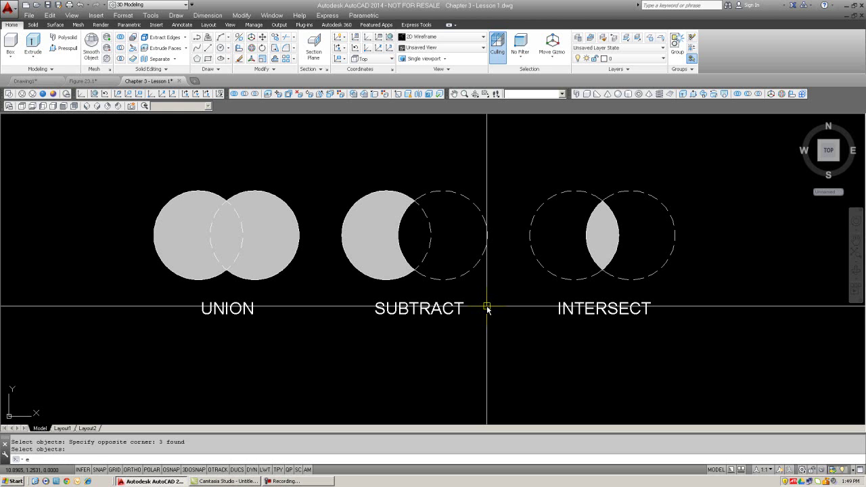
{"action": "key", "text": "Return"}
{"action": "left_click", "coordinate": [706, 374]}
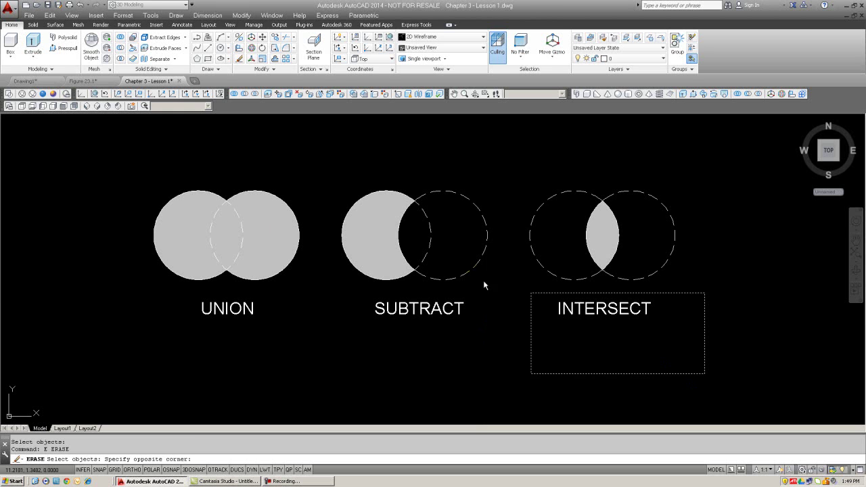
{"action": "left_click", "coordinate": [141, 169]}
{"action": "key", "text": "Return"}
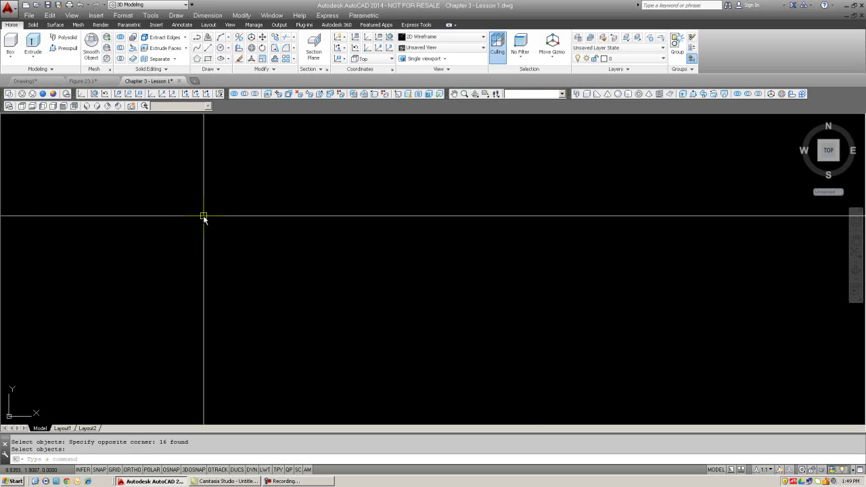
{"action": "key", "text": "Escape"}
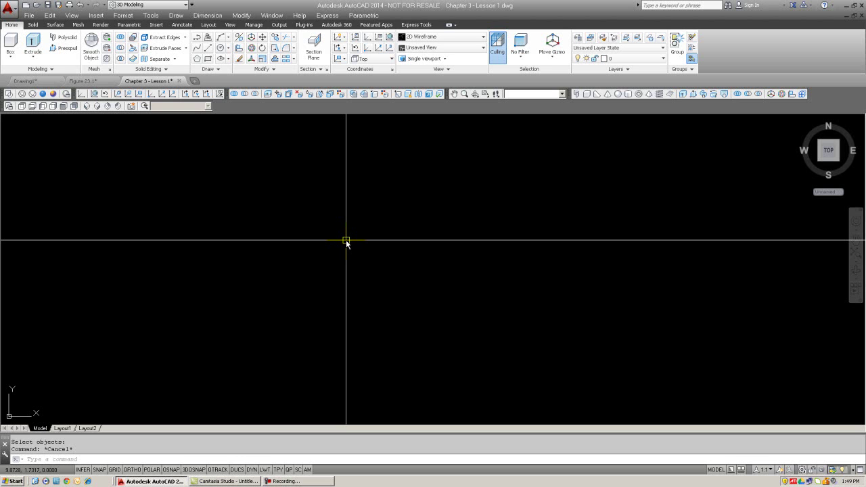
- Switch to the SW Isometric view with the Conceptual visual style
{"action": "left_click", "coordinate": [86, 106]}
{"action": "left_click", "coordinate": [54, 94]}
{"action": "middle_click_drag", "start_coordinate": [229, 257], "coordinate": [349, 315]}
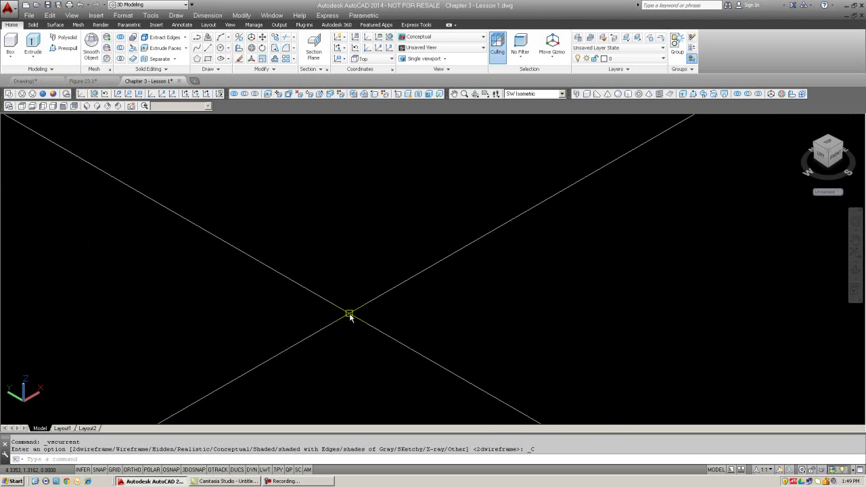
- Draw a rectangle in the middle of the empty drawing as the base of the first box
{"action": "type", "text": "re"}
{"action": "key", "text": "Return"}
{"action": "middle_click_drag", "start_coordinate": [351, 316], "coordinate": [398, 232]}
{"action": "left_click", "coordinate": [291, 339]}
{"action": "left_click", "coordinate": [397, 226]}
- Extrude the rectangle upward into a box about 2.14 units high
{"action": "type", "text": "ext"}
{"action": "key", "text": "Return"}
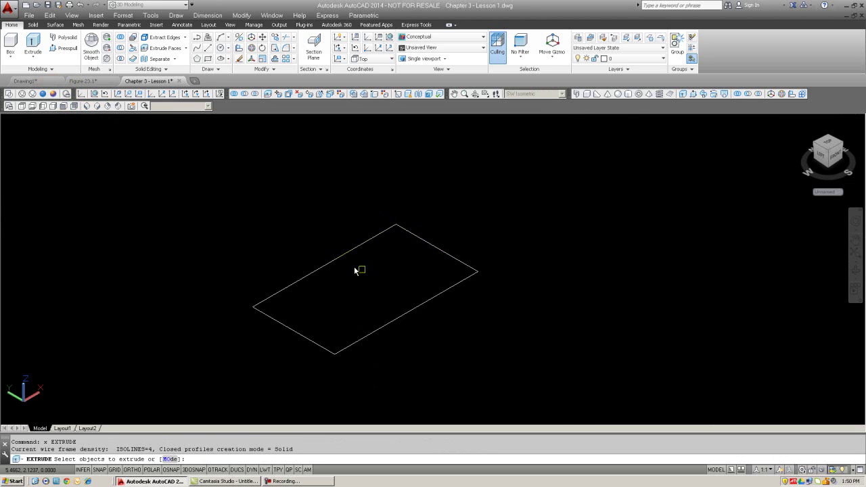
{"action": "left_click", "coordinate": [337, 260]}
{"action": "key", "text": "Return"}
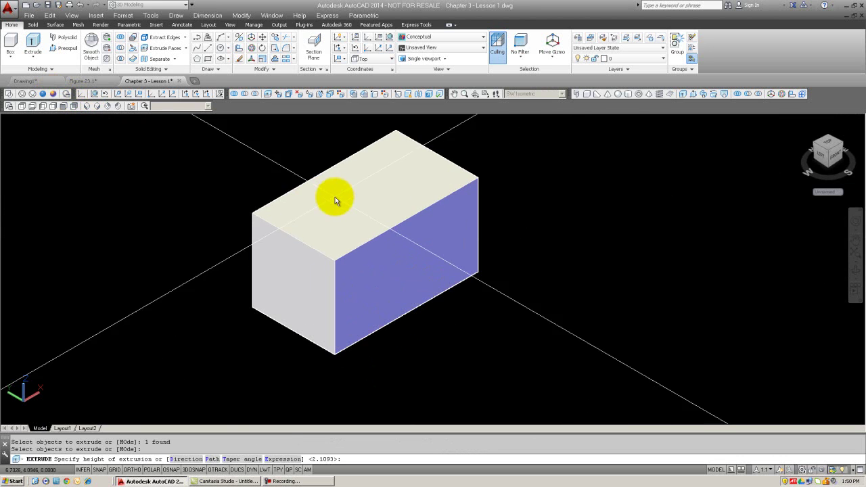
{"action": "left_click", "coordinate": [335, 199]}
{"action": "scroll", "coordinate": [367, 257], "scroll_direction": "down", "scroll_amount": 2}
{"action": "key", "text": "Escape"}
{"action": "key", "text": "Escape"}
- Turn on object snap and draw a long, narrow rectangle starting from the box's nearest base corner on its far end
{"action": "type", "text": "re"}
{"action": "key", "text": "Return"}
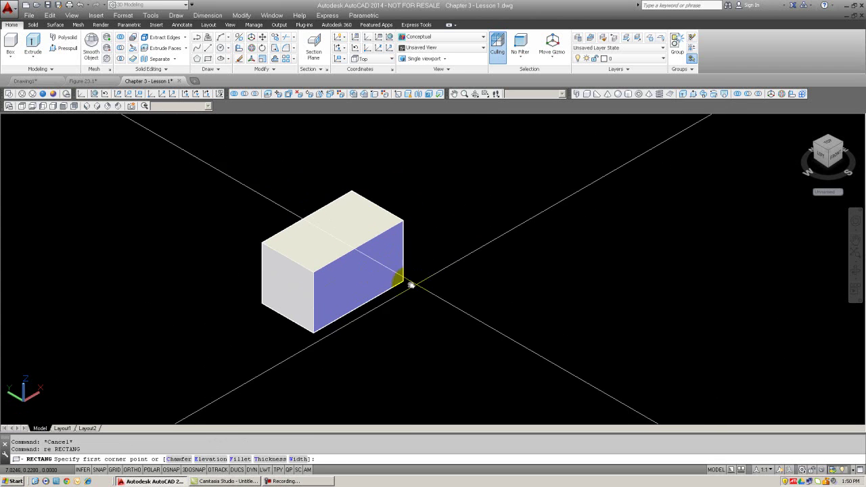
{"action": "key", "text": "F3"}
{"action": "left_click", "coordinate": [404, 280]}
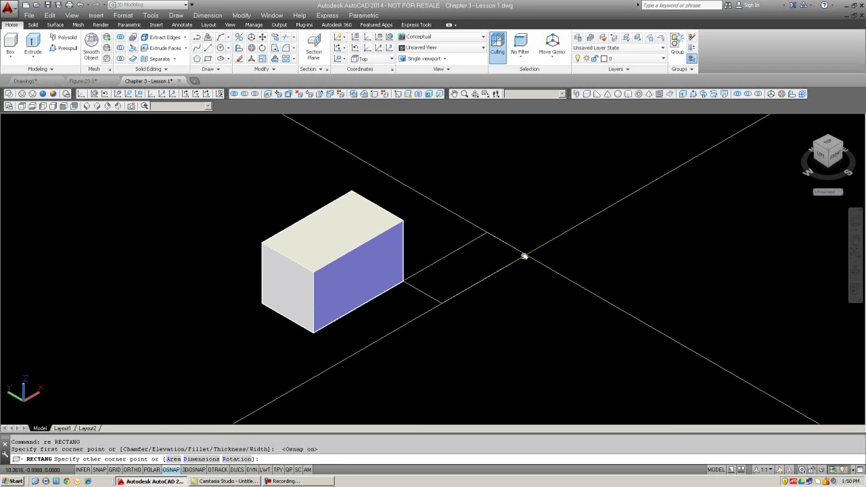
{"action": "left_click", "coordinate": [565, 232]}
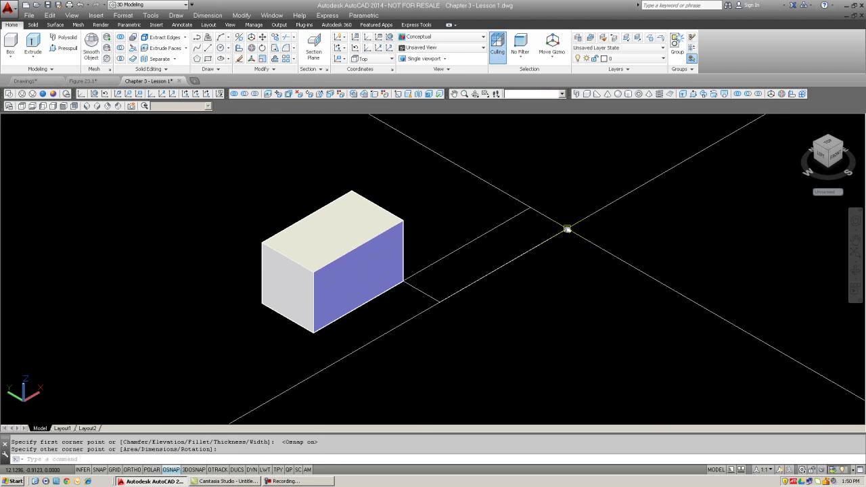
- Extrude the long rectangle upward into a bar about half the height of the first box
{"action": "key", "text": "Escape"}
{"action": "type", "text": "ext"}
{"action": "key", "text": "Return"}
{"action": "left_click", "coordinate": [525, 254]}
{"action": "key", "text": "Return"}
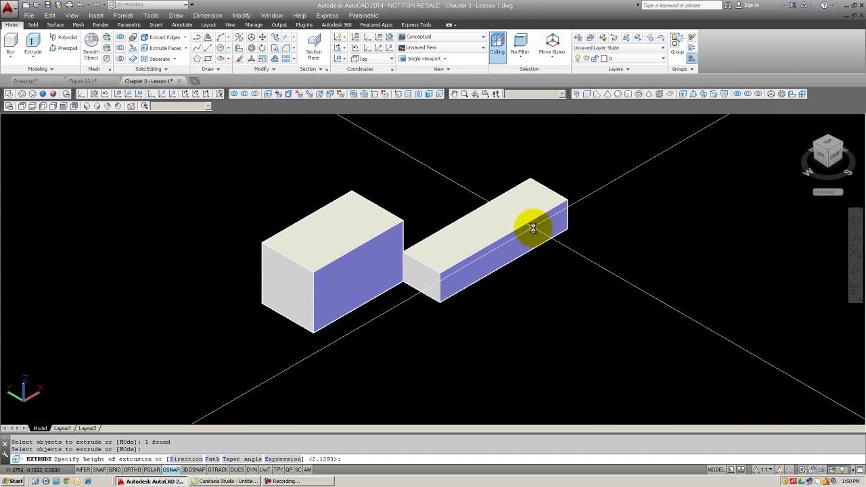
{"action": "left_click", "coordinate": [533, 228]}
{"action": "key", "text": "Escape"}
{"action": "key", "text": "Escape"}
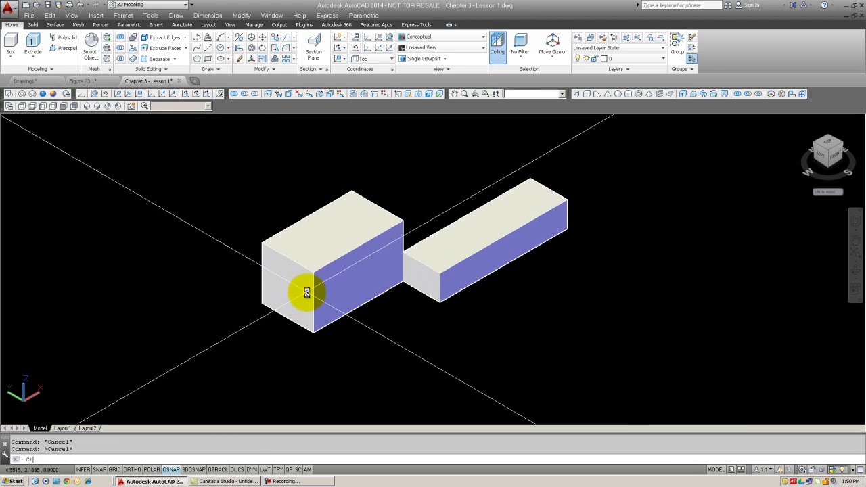
- Change the color property of the large box to color 3 (green)
{"action": "type", "text": "ch"}
{"action": "key", "text": "Return"}
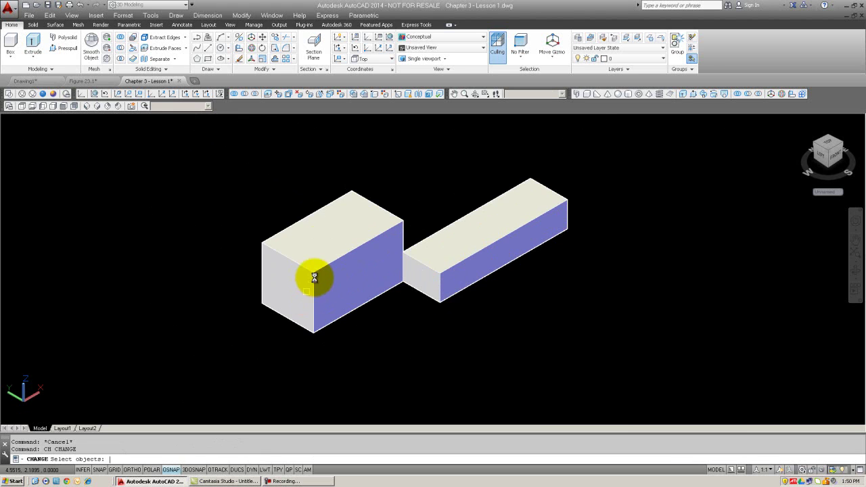
{"action": "left_click", "coordinate": [361, 247]}
{"action": "right_click", "coordinate": [304, 218]}
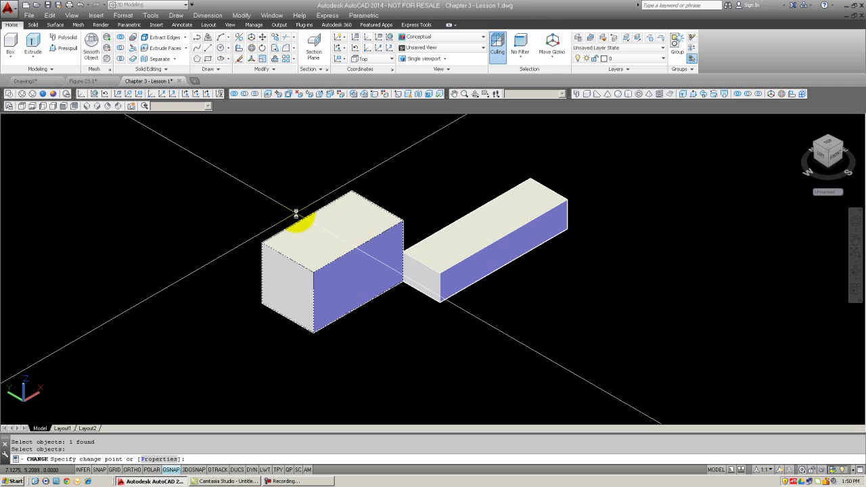
{"action": "type", "text": "p"}
{"action": "key", "text": "Return"}
{"action": "type", "text": "c"}
{"action": "key", "text": "Return"}
{"action": "type", "text": "3"}
{"action": "key", "text": "Return"}
{"action": "key", "text": "Escape"}
- Change the color property of the long bar to red
{"action": "right_click", "coordinate": [463, 258]}
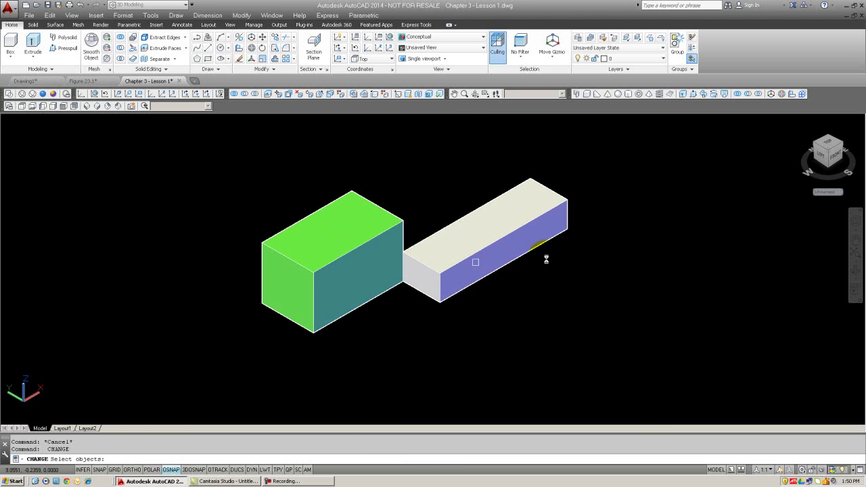
{"action": "left_click", "coordinate": [511, 230]}
{"action": "right_click", "coordinate": [511, 228]}
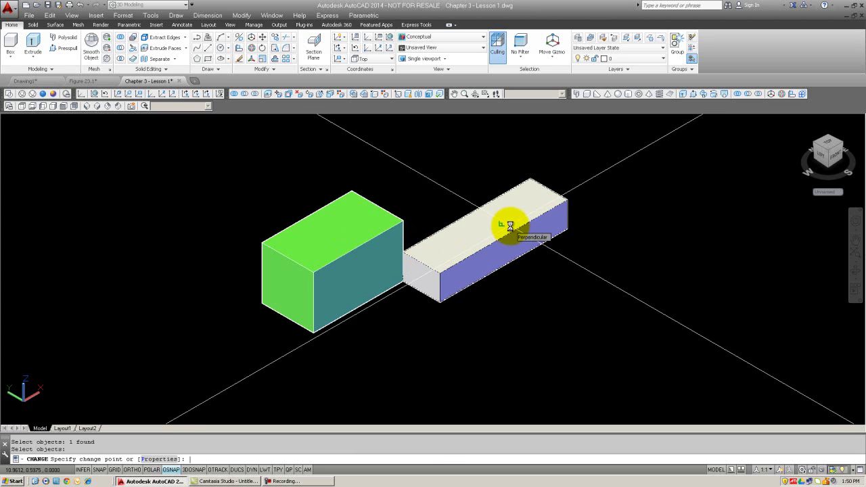
{"action": "type", "text": "p"}
{"action": "key", "text": "Return"}
{"action": "type", "text": "c"}
{"action": "key", "text": "Return"}
{"action": "type", "text": "r"}
{"action": "key", "text": "Return"}
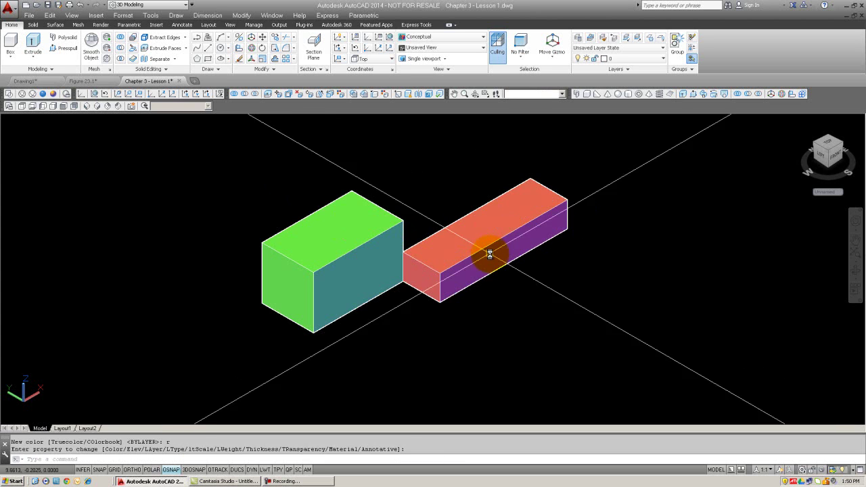
{"action": "key", "text": "Escape"}
- Move the red bar along the X axis away from the green box with Ortho on
{"action": "type", "text": "m"}
{"action": "key", "text": "Return"}
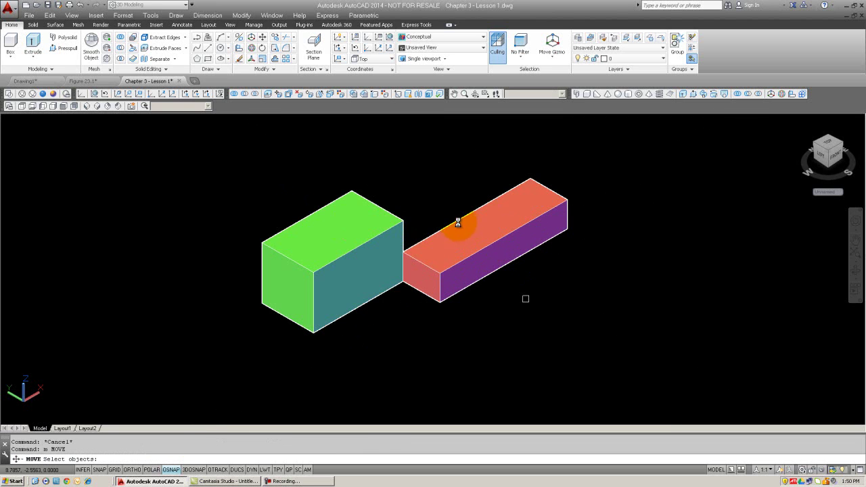
{"action": "left_click", "coordinate": [526, 298]}
{"action": "left_click", "coordinate": [481, 218]}
{"action": "key", "text": "Return"}
{"action": "left_click", "coordinate": [476, 180]}
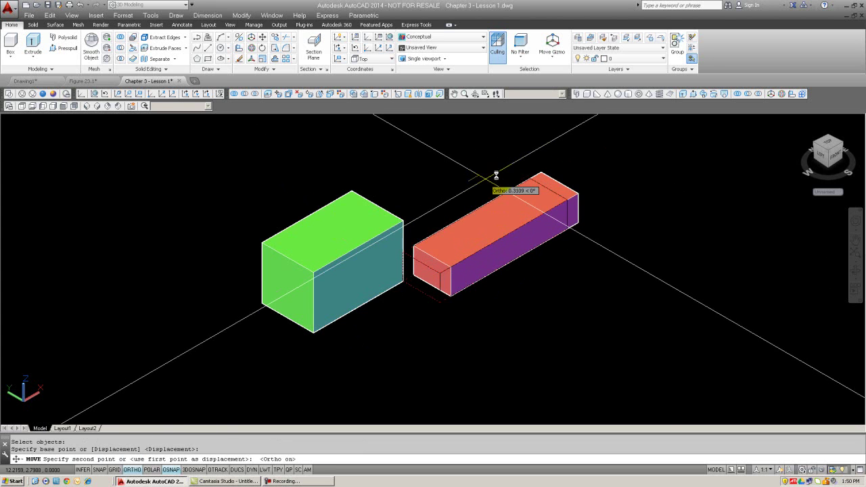
{"action": "key", "text": "F8"}
{"action": "key", "text": "Escape"}
- Select the red bar and the green box to inspect them as individual solids, leaving neither selected
{"action": "left_click", "coordinate": [463, 255]}
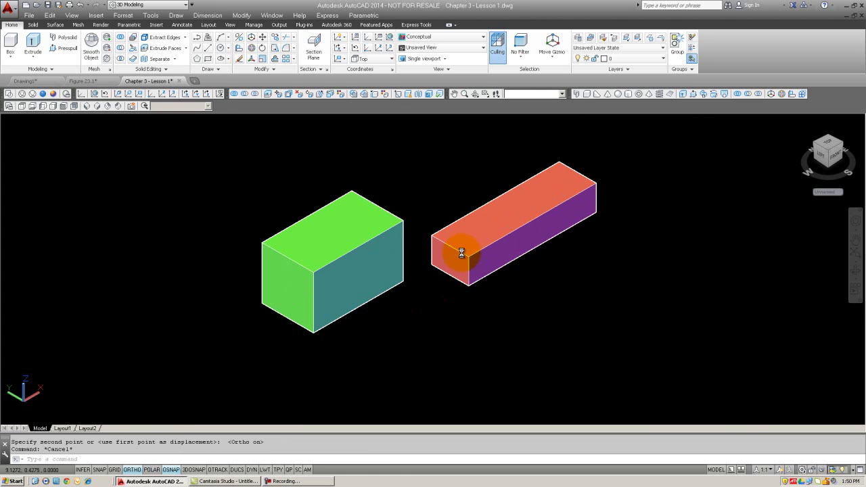
{"action": "left_click", "coordinate": [384, 234]}
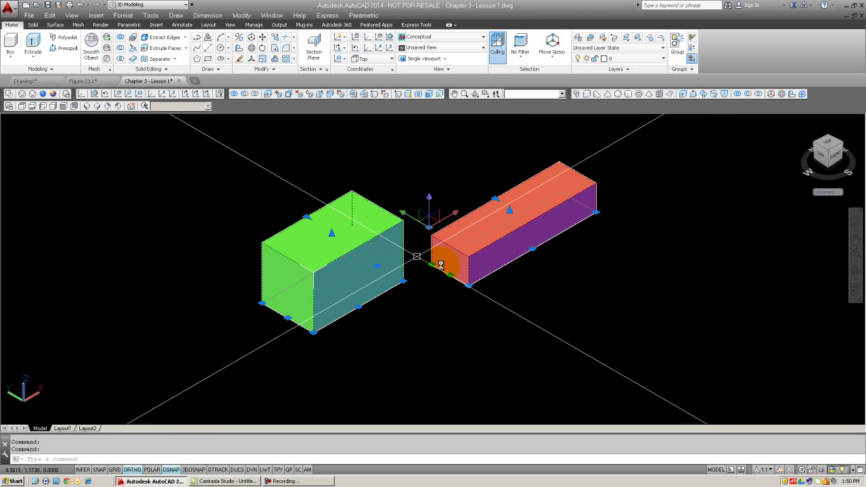
{"action": "key", "text": "Escape"}
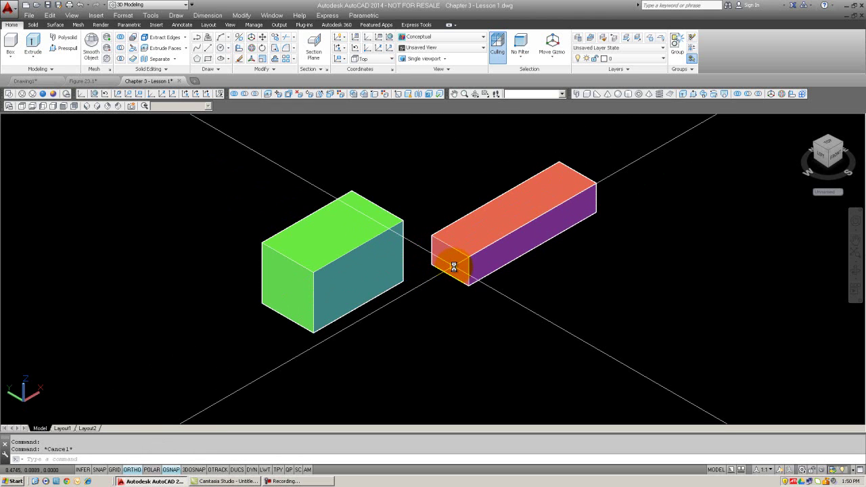
- Move the red bar back along the X axis until it sits alongside the green box's long side
{"action": "type", "text": "m"}
{"action": "key", "text": "Return"}
{"action": "left_click", "coordinate": [500, 278]}
{"action": "left_click", "coordinate": [483, 260]}
{"action": "key", "text": "Return"}
{"action": "left_click", "coordinate": [561, 277]}
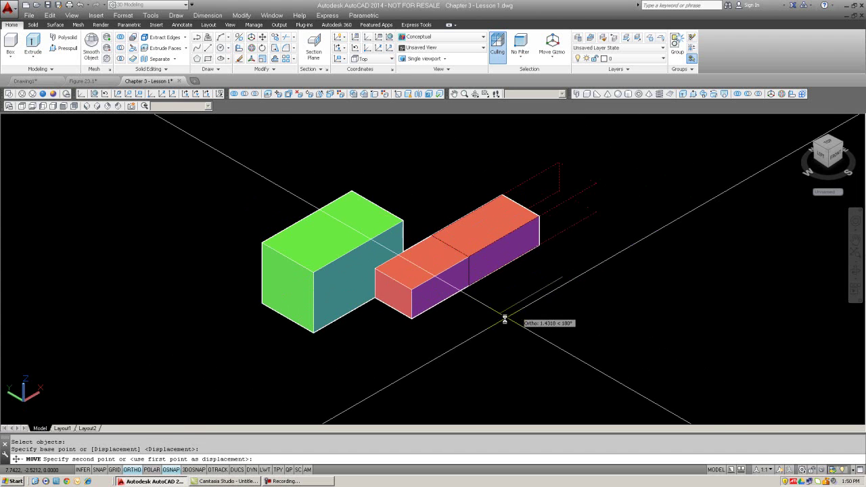
{"action": "left_click", "coordinate": [462, 284]}
- Move the red bar along the Y axis so that it partly penetrates the green box
{"action": "key", "text": "Return"}
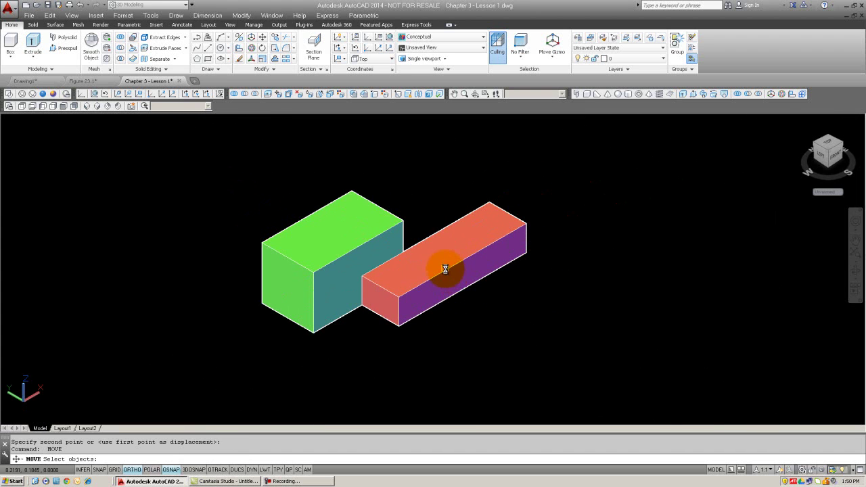
{"action": "left_click", "coordinate": [446, 269]}
{"action": "left_click", "coordinate": [464, 261]}
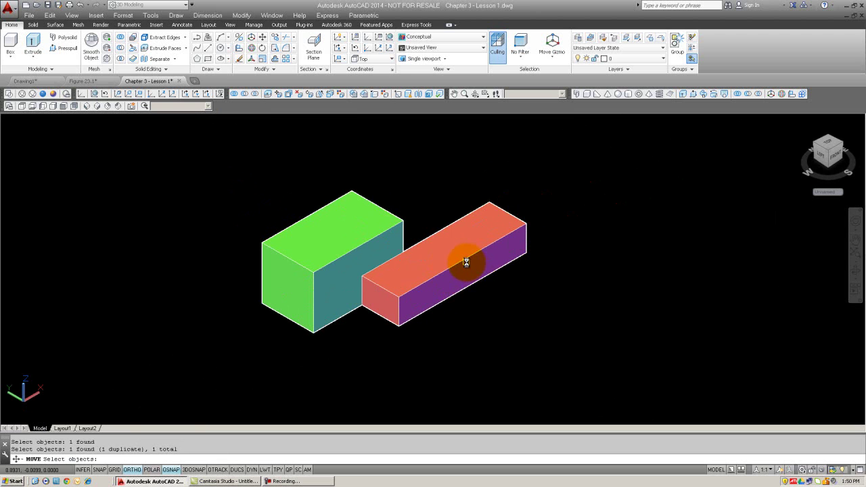
{"action": "key", "text": "Return"}
{"action": "left_click", "coordinate": [560, 216]}
{"action": "left_click", "coordinate": [543, 204]}
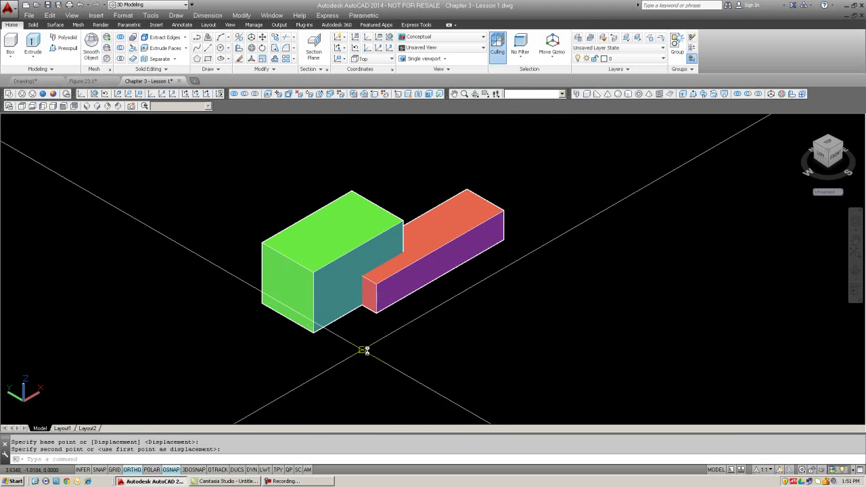
- Select the overlapping red bar and green box one at a time to check whether they are separate solids
{"action": "left_click", "coordinate": [447, 243]}
{"action": "key", "text": "Escape"}
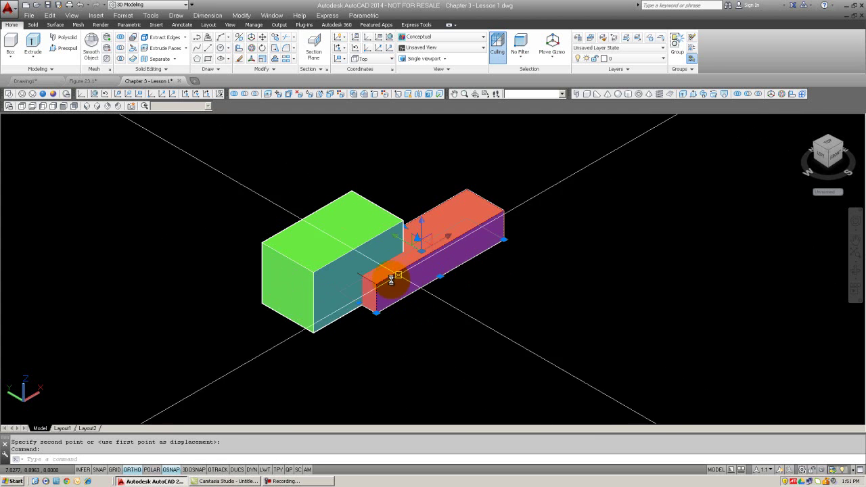
{"action": "left_click", "coordinate": [324, 268]}
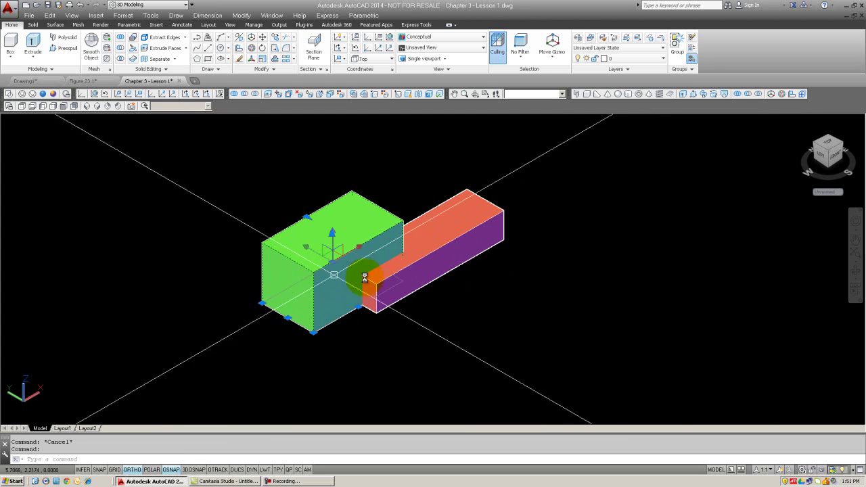
{"action": "key", "text": "Escape"}
- Erase the red bar and undo the erasure
{"action": "left_click", "coordinate": [427, 220]}
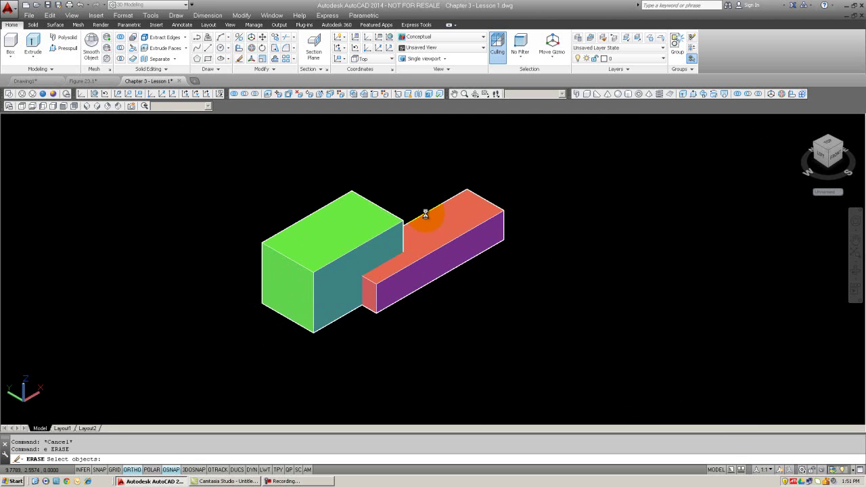
{"action": "key", "text": "Delete"}
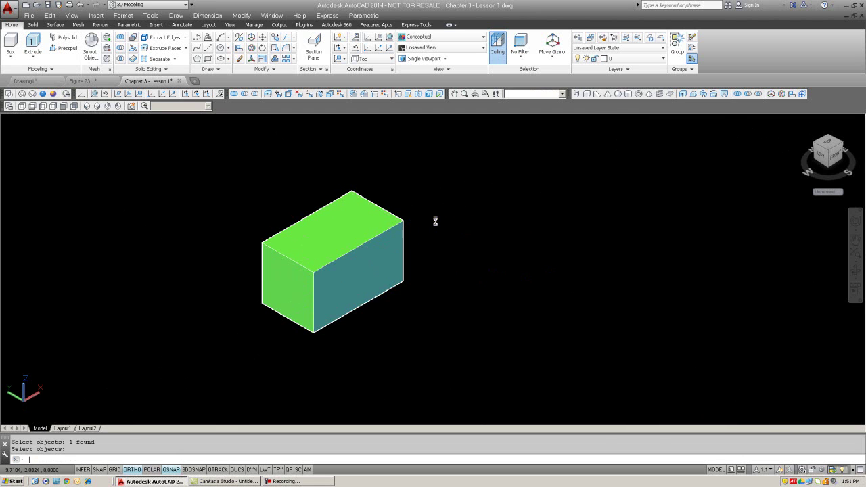
{"action": "type", "text": "u"}
{"action": "key", "text": "Return"}
{"action": "key", "text": "Escape"}
- Union the green box and the red bar into one solid
{"action": "type", "text": "union"}
{"action": "key", "text": "Return"}
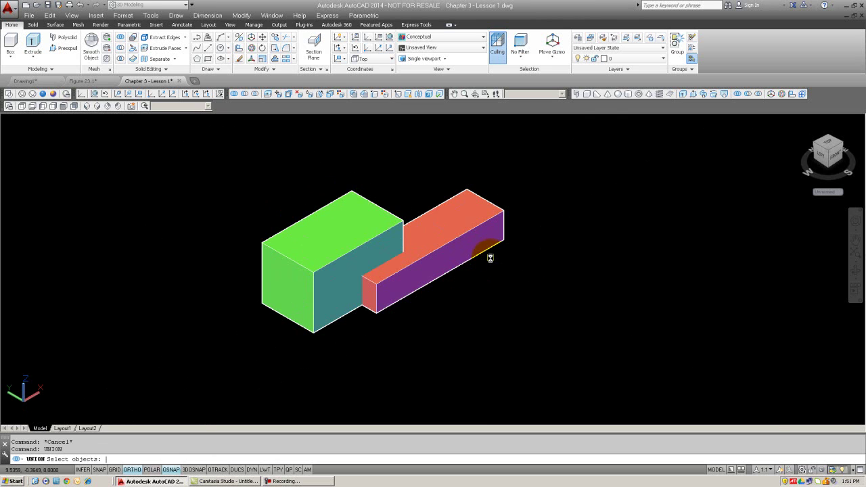
{"action": "left_click", "coordinate": [501, 293]}
{"action": "left_click", "coordinate": [284, 185]}
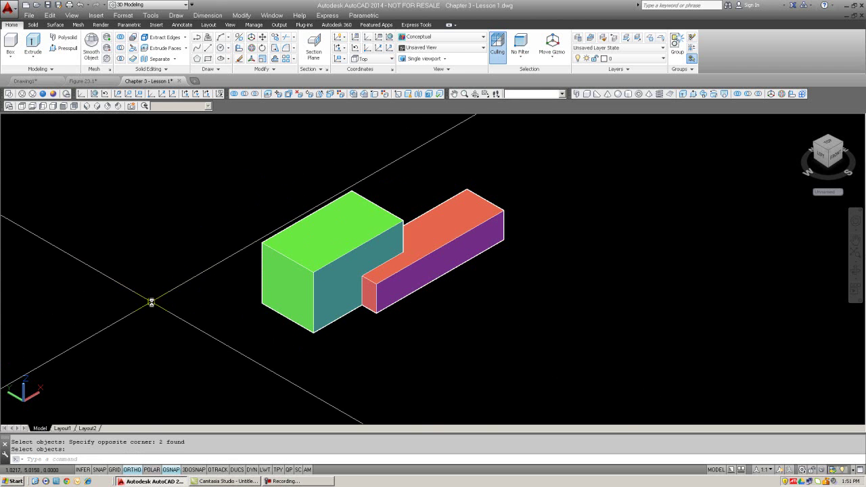
- Select the united green and red solid as one object and erase it
{"action": "key", "text": "Return"}
{"action": "left_click", "coordinate": [429, 244]}
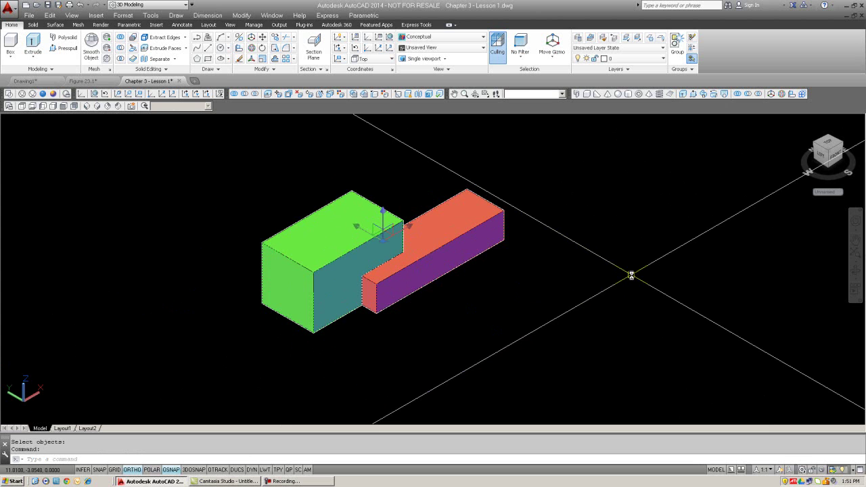
{"action": "key", "text": "Escape"}
{"action": "type", "text": "e"}
{"action": "key", "text": "Return"}
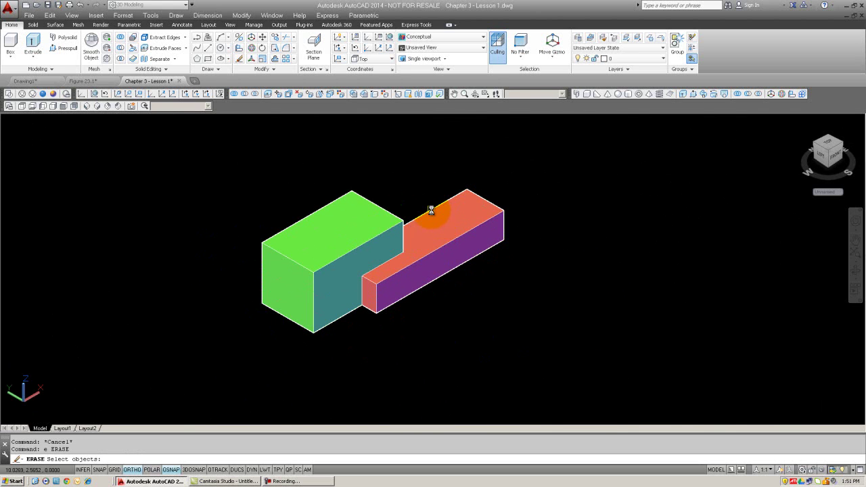
{"action": "left_click", "coordinate": [431, 211]}
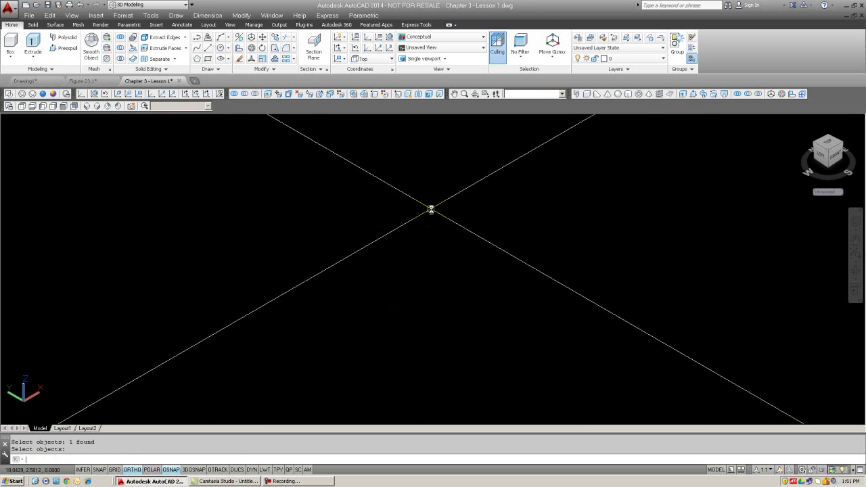
- Undo the erasure and the union of the green box and the red bar
{"action": "key", "text": "Escape"}
{"action": "type", "text": "u"}
{"action": "key", "text": "Return"}
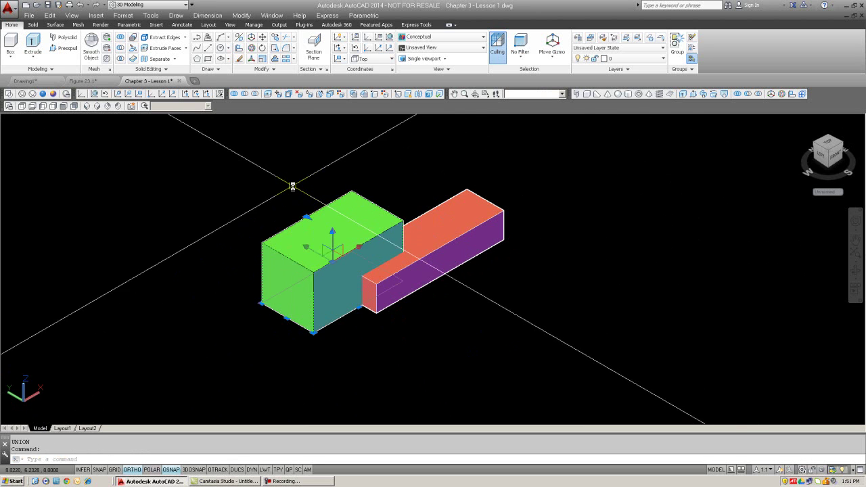
- Reposition the red bar along the Y axis so that it partly penetrates the green box
{"action": "type", "text": "m"}
{"action": "key", "text": "Return"}
{"action": "left_click", "coordinate": [304, 300]}
{"action": "left_click", "coordinate": [432, 281]}
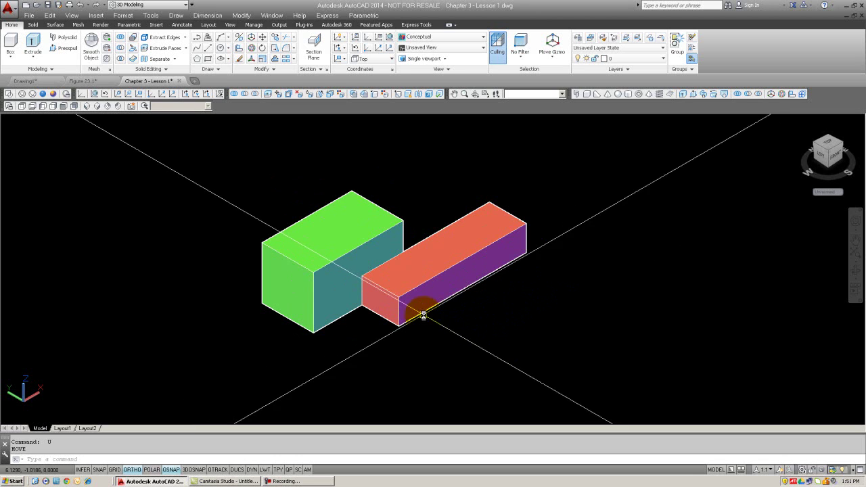
{"action": "type", "text": "m"}
{"action": "key", "text": "Return"}
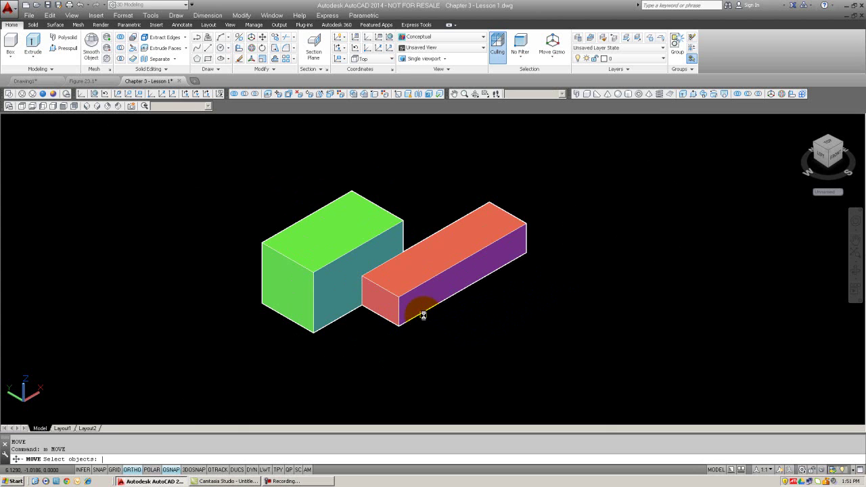
{"action": "left_click", "coordinate": [459, 262]}
{"action": "key", "text": "Return"}
{"action": "left_click", "coordinate": [581, 275]}
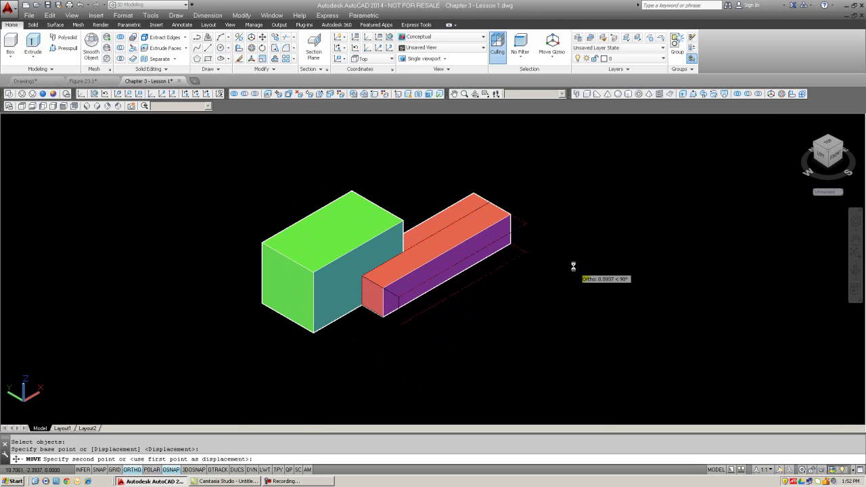
{"action": "left_click", "coordinate": [322, 197]}
{"action": "key", "text": "Escape"}
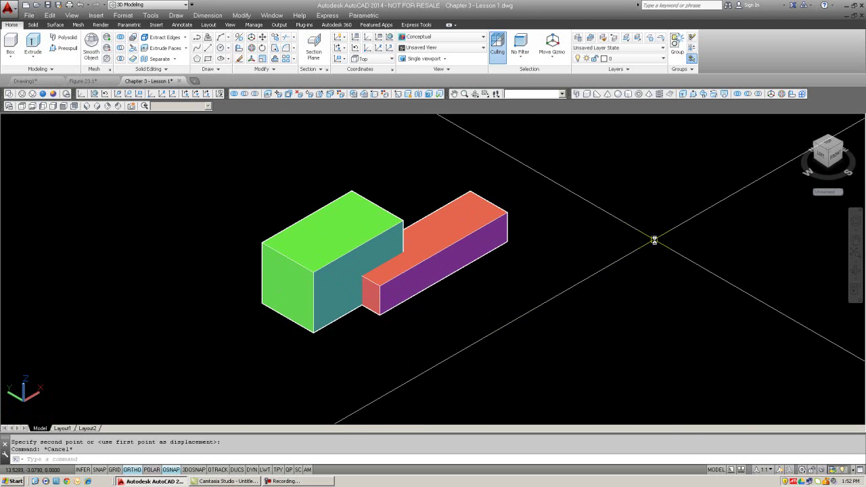
- Subtract the red bar from the green box to cut a notch along its side
{"action": "type", "text": "subtract"}
{"action": "key", "text": "Return"}
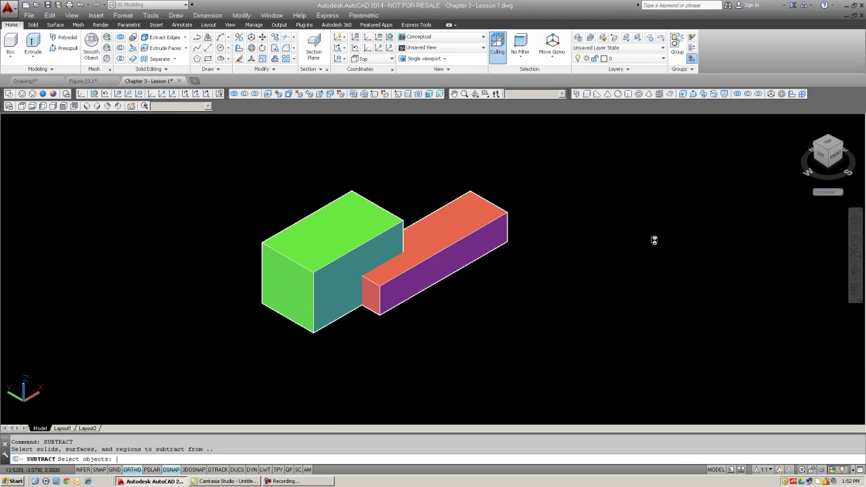
{"action": "left_click", "coordinate": [393, 228]}
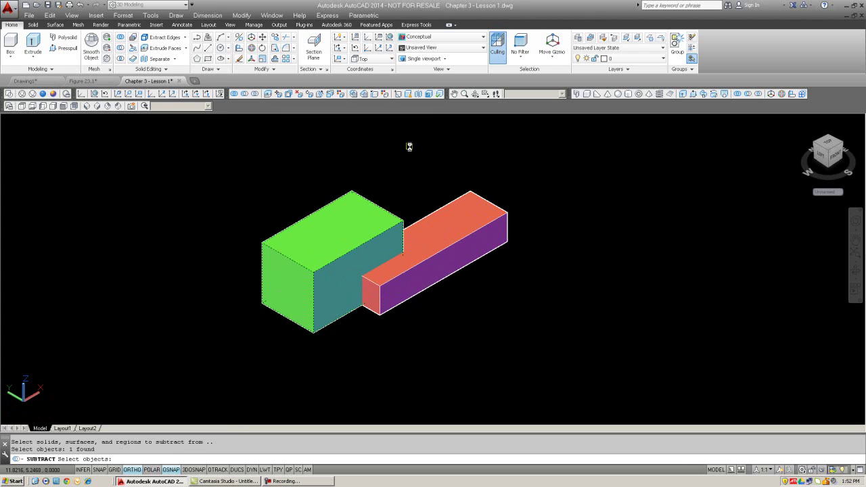
{"action": "key", "text": "Return"}
{"action": "left_click", "coordinate": [455, 236]}
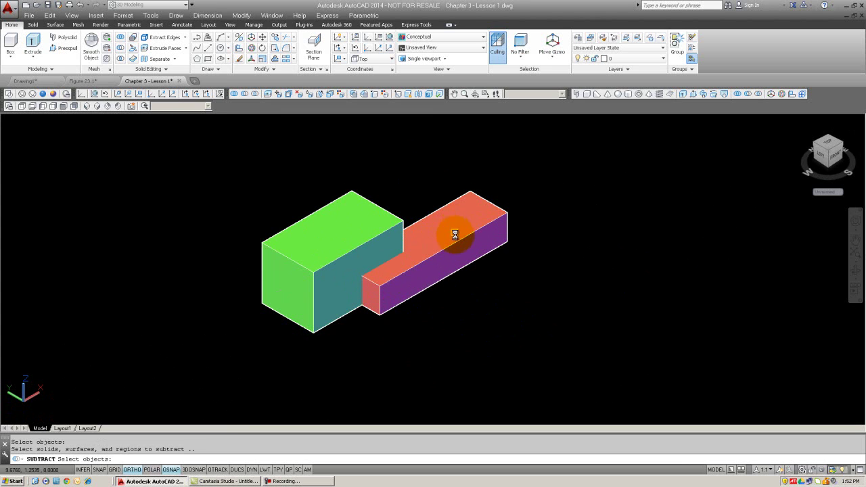
{"action": "left_click", "coordinate": [456, 242]}
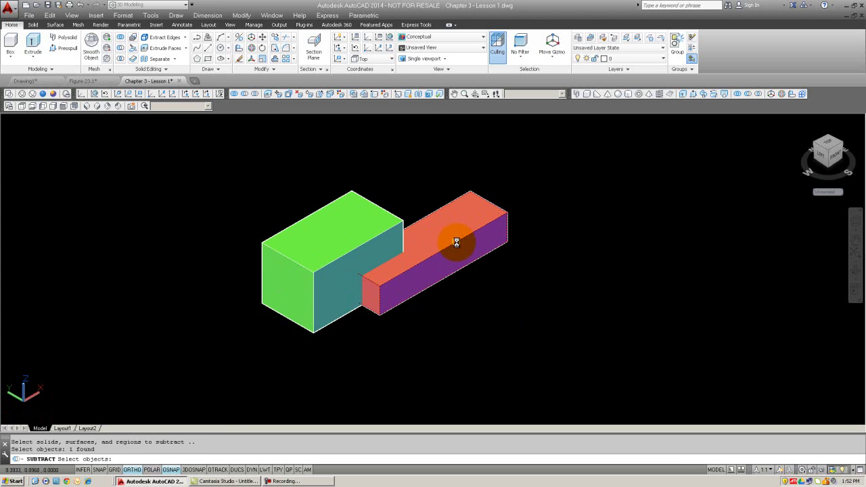
{"action": "key", "text": "Return"}
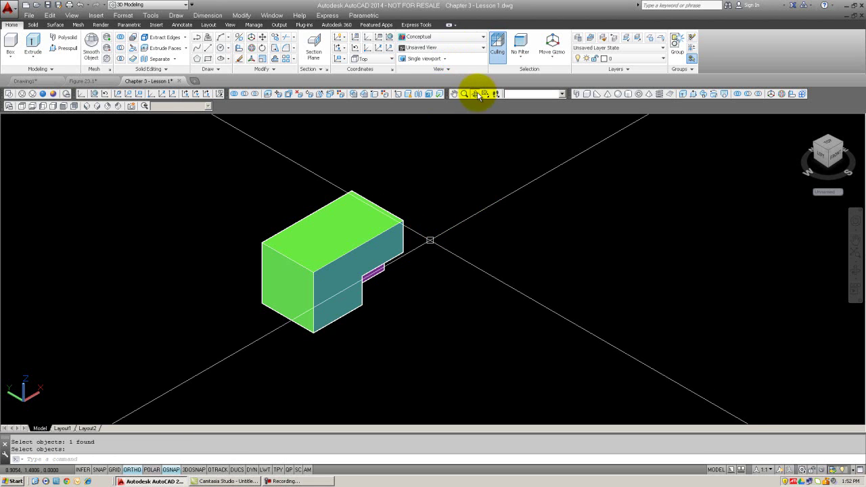
{"action": "left_click_drag", "start_coordinate": [475, 94], "coordinate": [474, 114]}
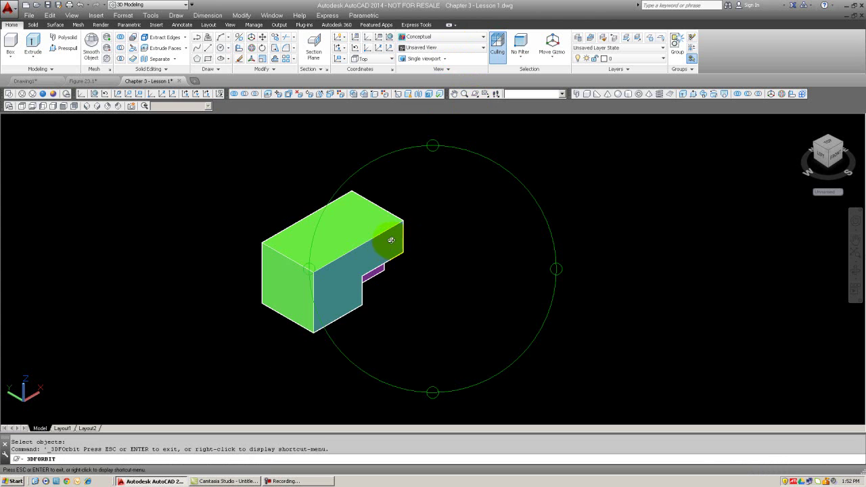
{"action": "left_click_drag", "start_coordinate": [388, 238], "coordinate": [404, 269]}
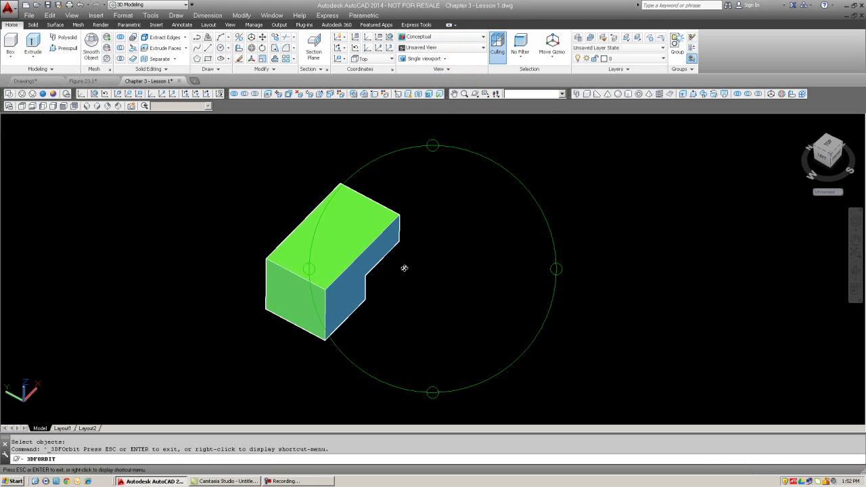
{"action": "key", "text": "Escape"}
- Erase the notched green solid and set the view to SW Isometric
{"action": "type", "text": "e"}
{"action": "key", "text": "Return"}
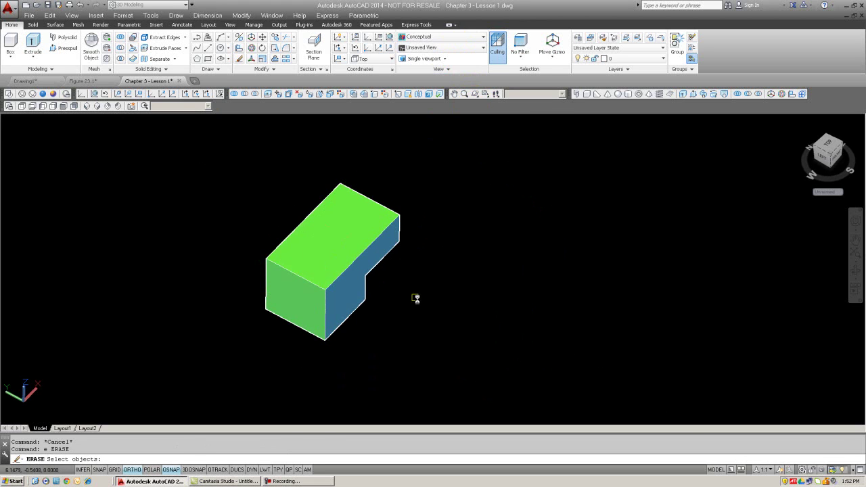
{"action": "left_click", "coordinate": [415, 300]}
{"action": "left_click", "coordinate": [265, 198]}
{"action": "scroll", "coordinate": [261, 196], "scroll_direction": "up", "scroll_amount": 5}
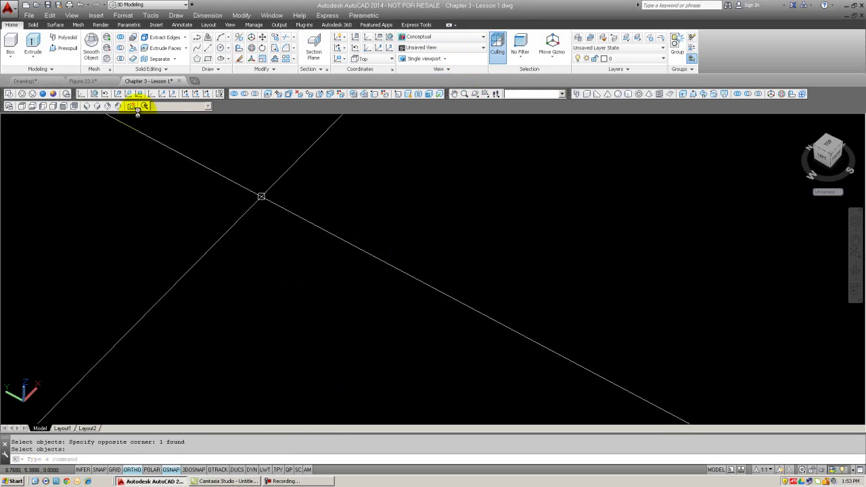
{"action": "left_click", "coordinate": [86, 107]}
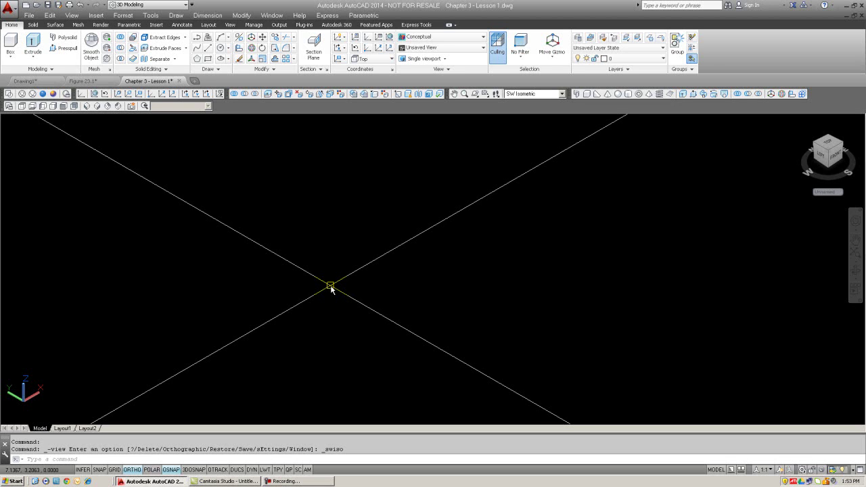
{"action": "type", "text": "re"}
{"action": "key", "text": "Return"}
{"action": "scroll", "coordinate": [397, 344], "scroll_direction": "down", "scroll_amount": 5}
{"action": "left_click", "coordinate": [399, 343]}
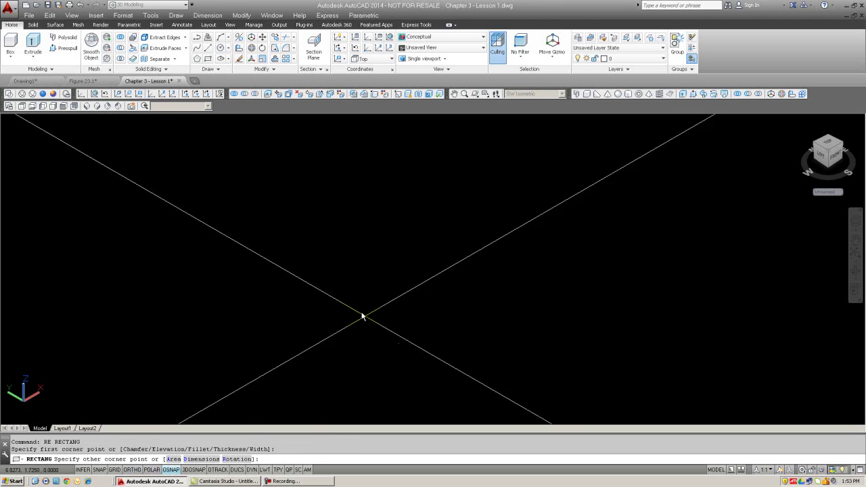
{"action": "type", "text": "@10,10"}
{"action": "key", "text": "Return"}
{"action": "scroll", "coordinate": [375, 306], "scroll_direction": "down", "scroll_amount": 3}
{"action": "middle_click_drag", "start_coordinate": [386, 309], "coordinate": [383, 340]}
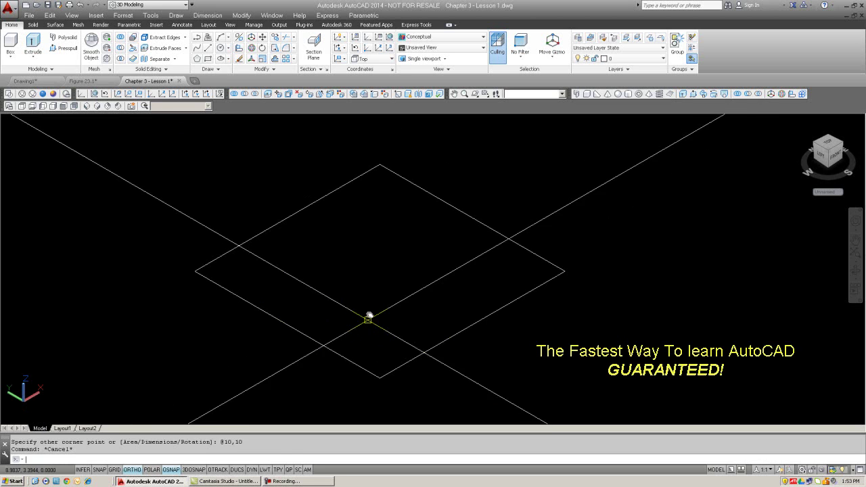
- Extrude the rectangle to a height of 2
{"action": "type", "text": "x"}
{"action": "key", "text": "Return"}
{"action": "left_click", "coordinate": [288, 216]}
{"action": "right_click", "coordinate": [288, 204]}
{"action": "type", "text": "2"}
{"action": "key", "text": "Return"}
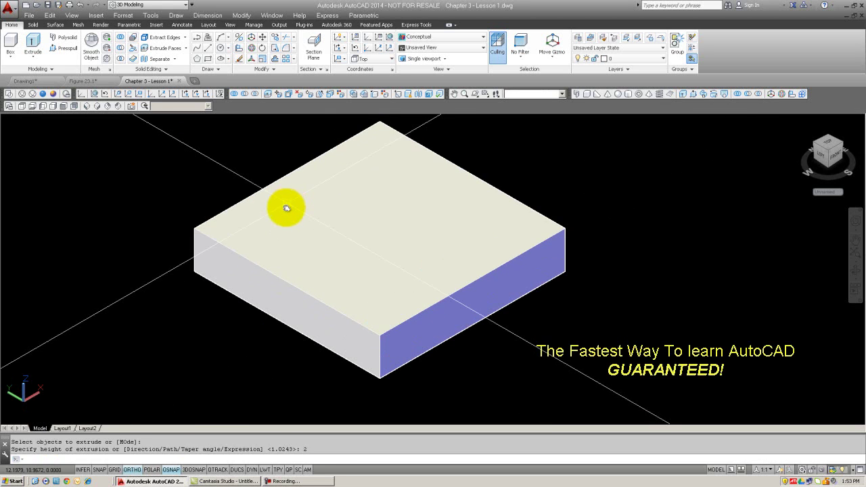
- Switch to the 2D Wireframe style and draw a diagonal line between opposite corners of the slab's top face
{"action": "left_click", "coordinate": [8, 95]}
{"action": "scroll", "coordinate": [451, 327], "scroll_direction": "down", "scroll_amount": 2}
{"action": "key", "text": "Escape"}
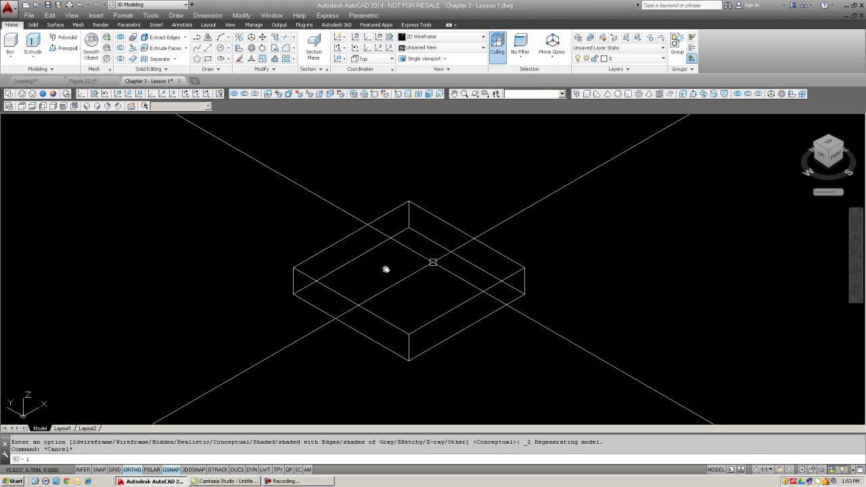
{"action": "type", "text": "L"}
{"action": "key", "text": "Return"}
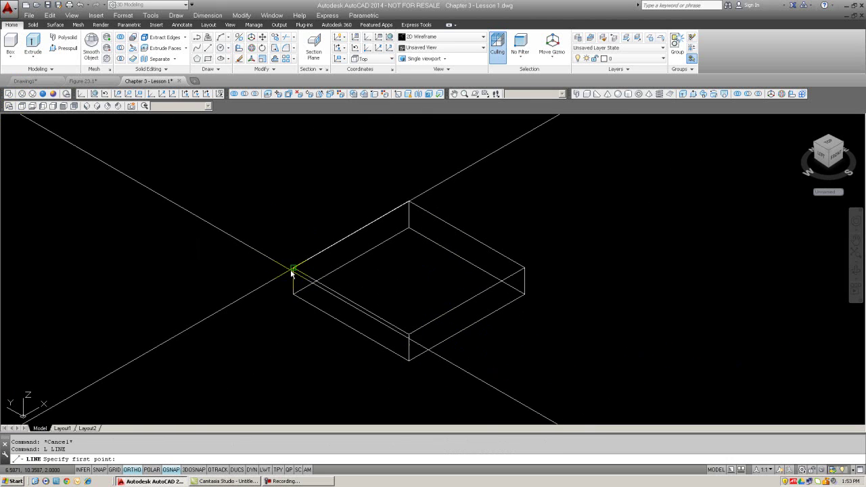
{"action": "left_click", "coordinate": [294, 269]}
{"action": "left_click", "coordinate": [525, 268]}
{"action": "key", "text": "Escape"}
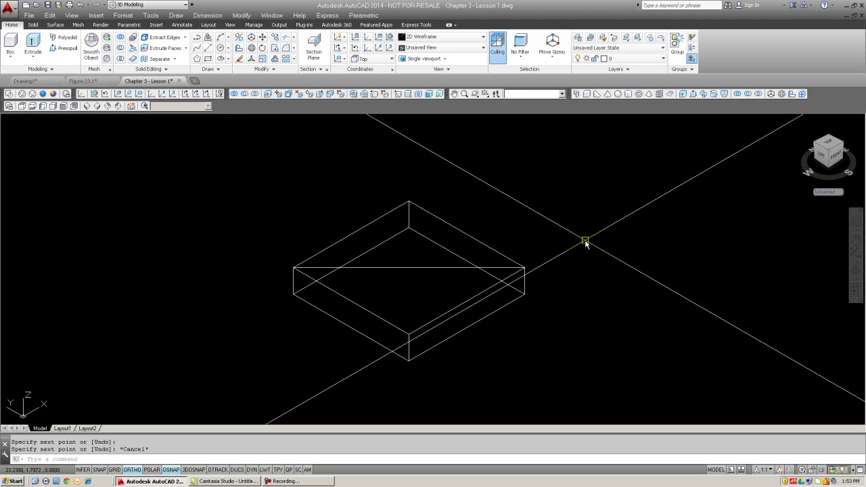
- Draw a circle of radius 2 centred on the midpoint of the top face's diagonal line
{"action": "type", "text": "ci"}
{"action": "key", "text": "Return"}
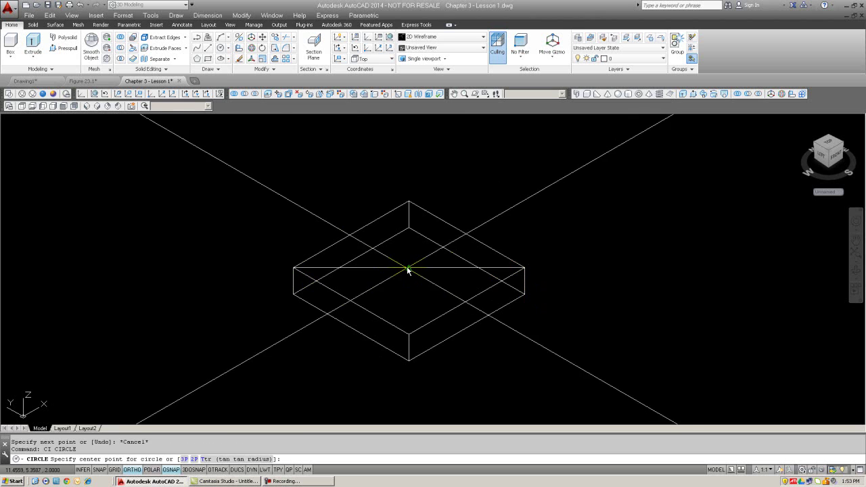
{"action": "left_click", "coordinate": [408, 268]}
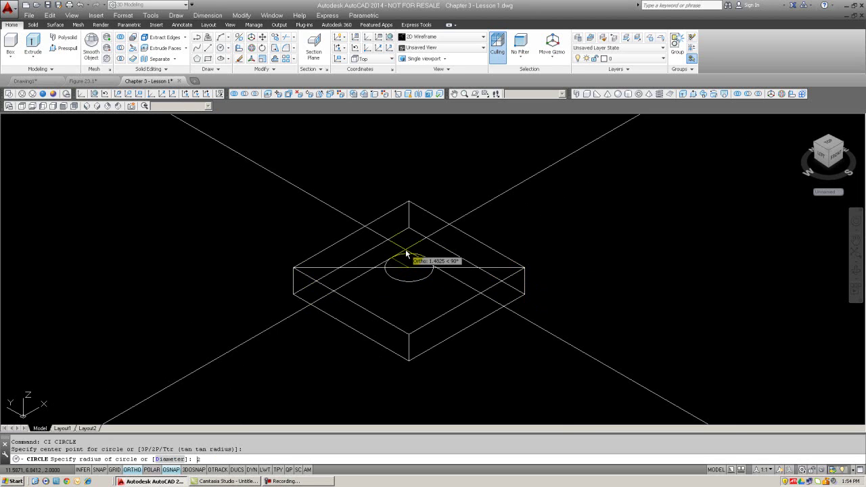
{"action": "key", "text": "Return"}
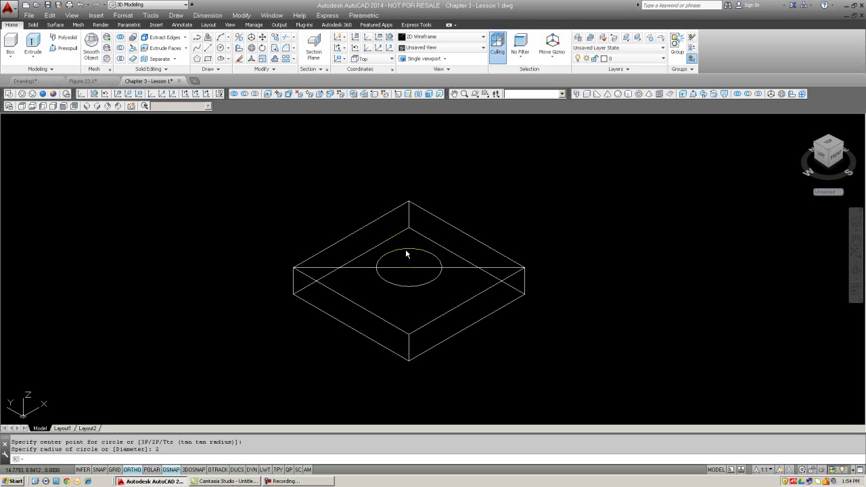
{"action": "key", "text": "Escape"}
- Erase the diagonal construction line on the slab's top face
{"action": "type", "text": "e"}
{"action": "key", "text": "Return"}
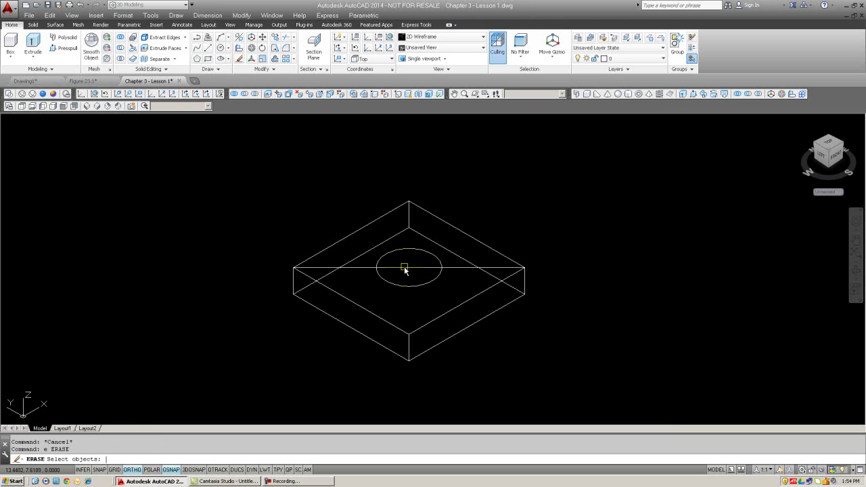
{"action": "left_click", "coordinate": [404, 268]}
{"action": "key", "text": "Return"}
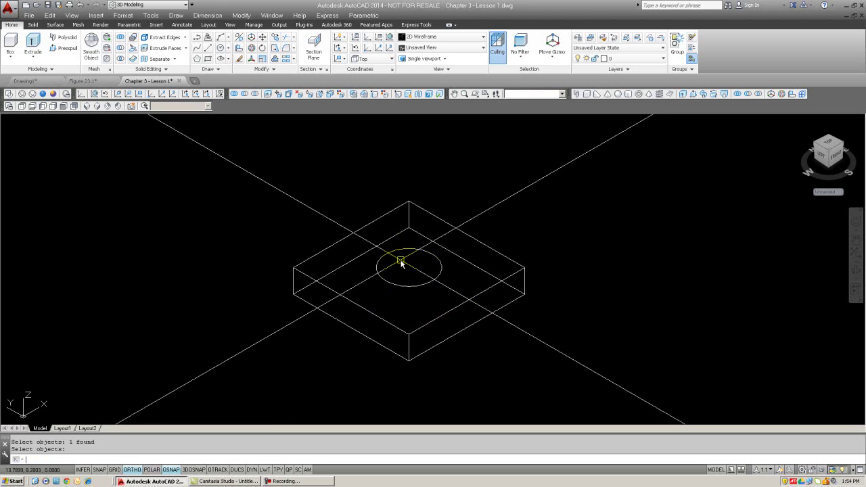
- Extrude the circle by -2 down through the slab and check the result in the Conceptual and 2D Wireframe styles
{"action": "type", "text": "ext"}
{"action": "key", "text": "Return"}
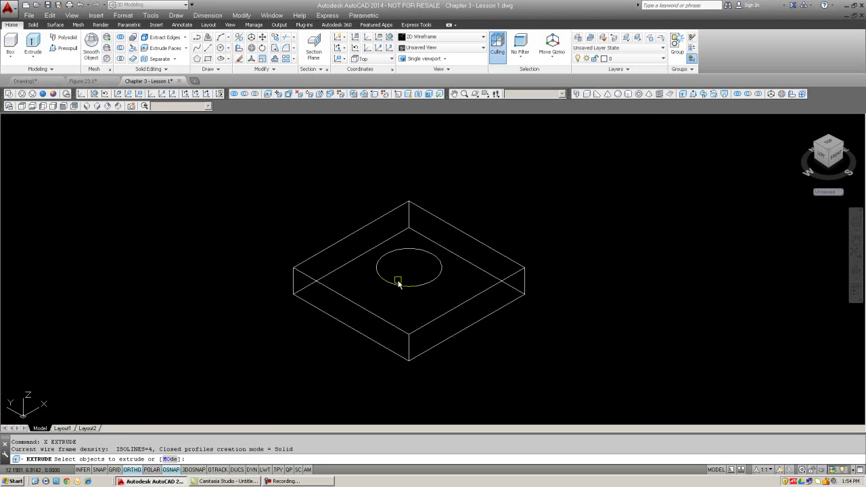
{"action": "left_click", "coordinate": [398, 284]}
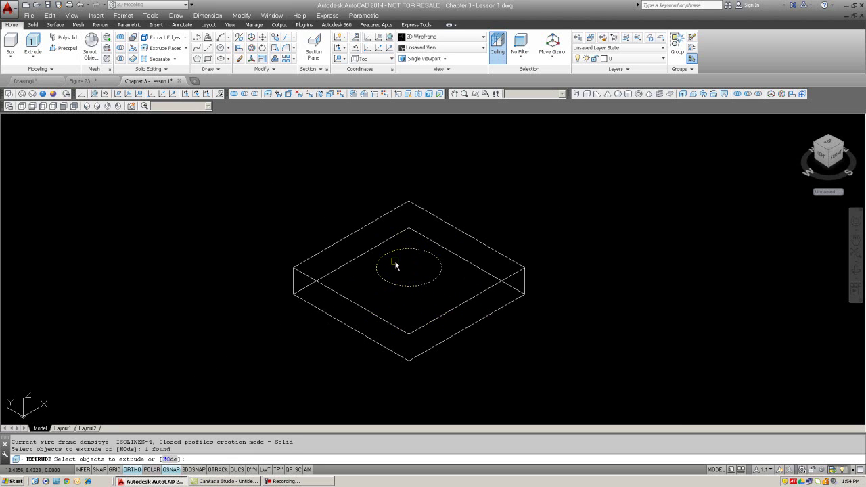
{"action": "key", "text": "Return"}
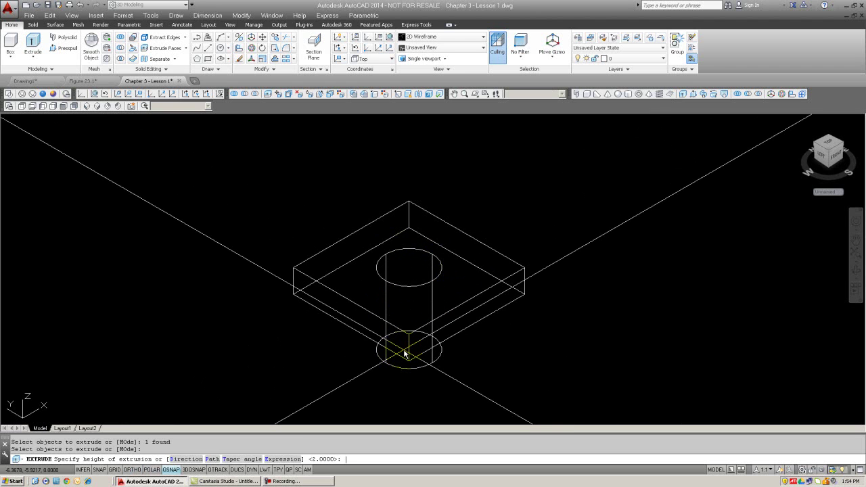
{"action": "type", "text": "-2"}
{"action": "key", "text": "Return"}
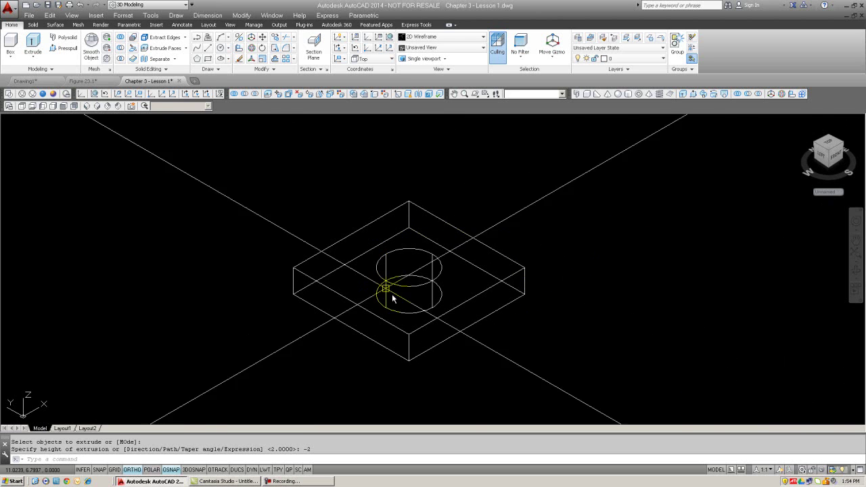
{"action": "left_click", "coordinate": [54, 94]}
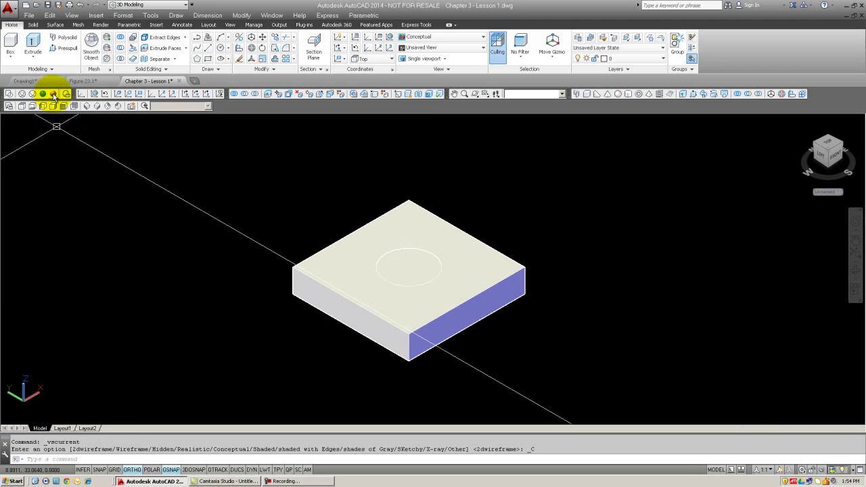
{"action": "left_click", "coordinate": [10, 94]}
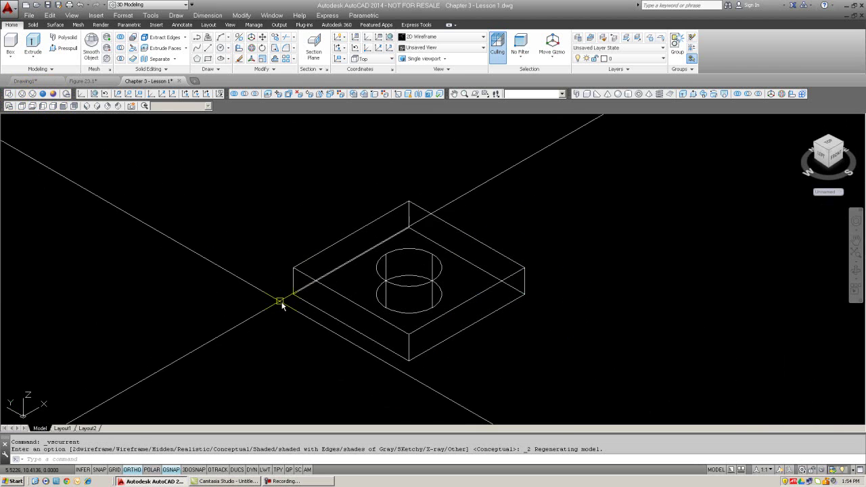
- Subtract the cylinder from the slab to cut a round through-hole in its centre
{"action": "middle_click_drag", "start_coordinate": [288, 301], "coordinate": [310, 277]}
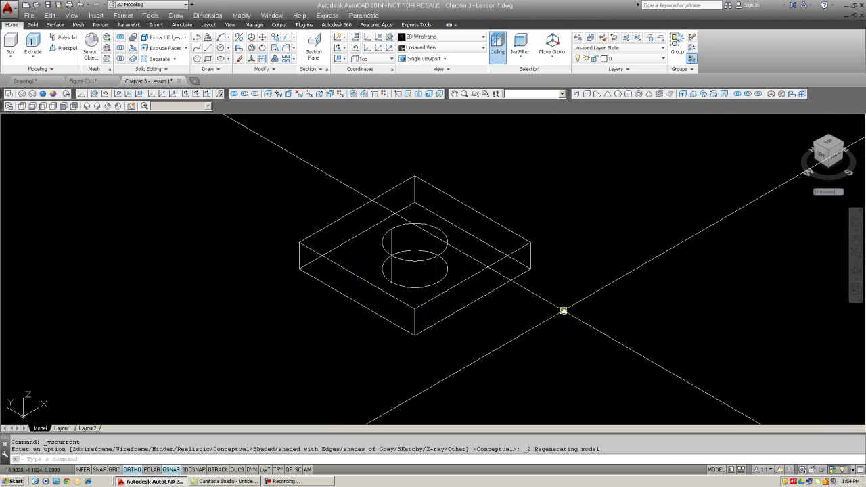
{"action": "type", "text": "subtract"}
{"action": "key", "text": "Return"}
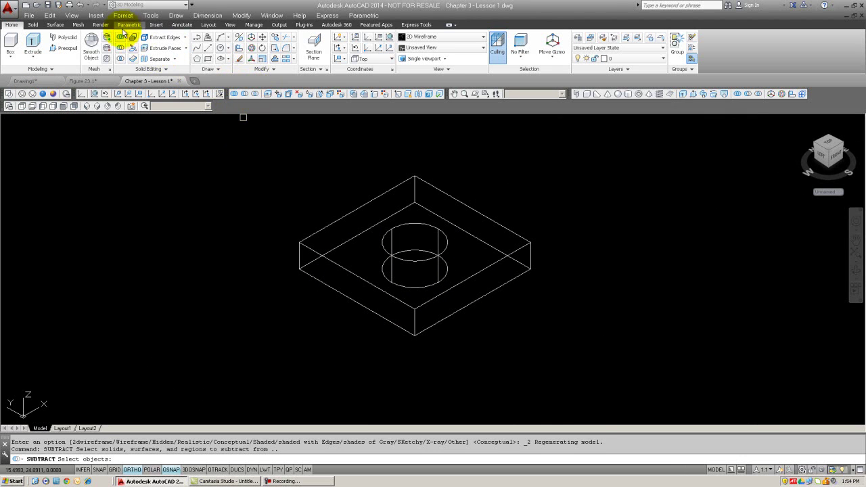
{"action": "left_click", "coordinate": [318, 232]}
{"action": "key", "text": "Return"}
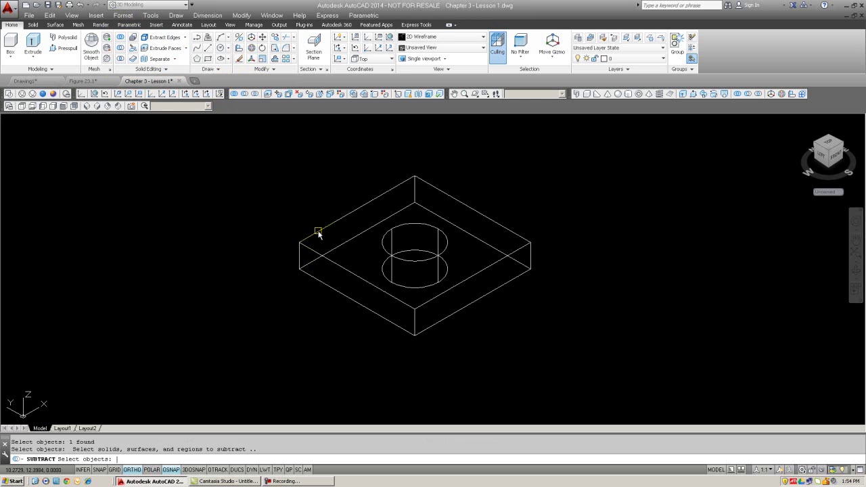
{"action": "left_click", "coordinate": [385, 253]}
{"action": "key", "text": "Return"}
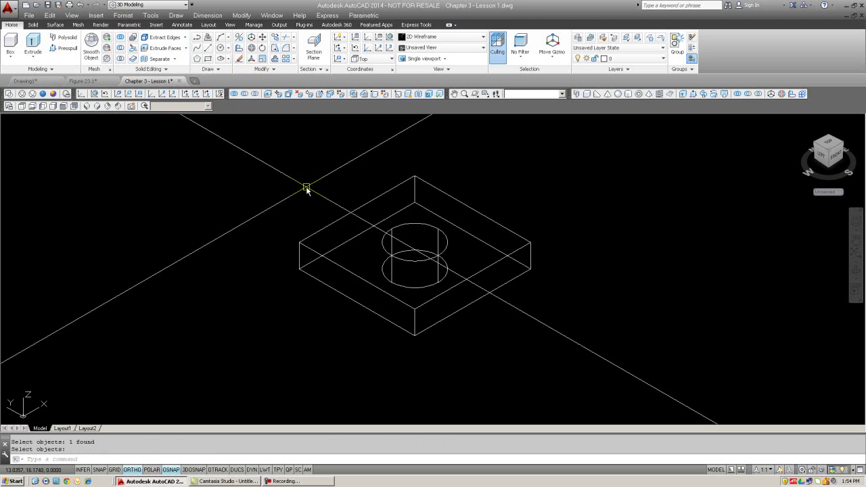
- Switch to the Conceptual visual style and orbit around the slab to inspect the hole from several angles
{"action": "left_click", "coordinate": [54, 94]}
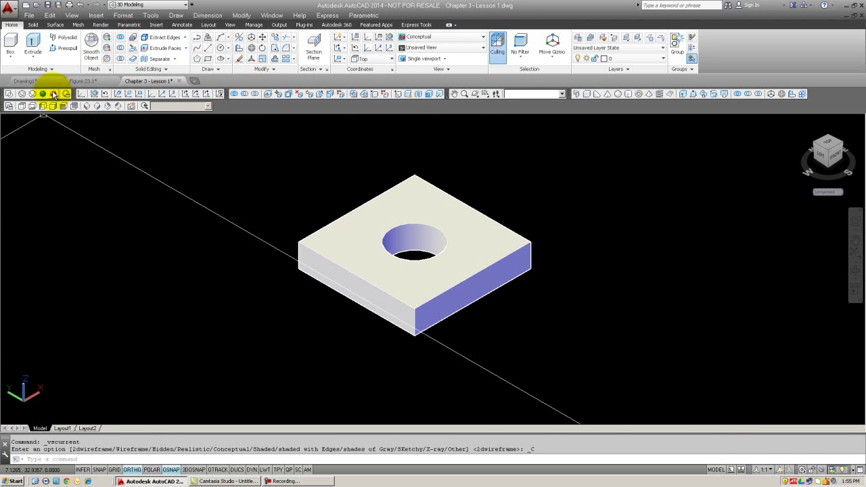
{"action": "left_click", "coordinate": [464, 94]}
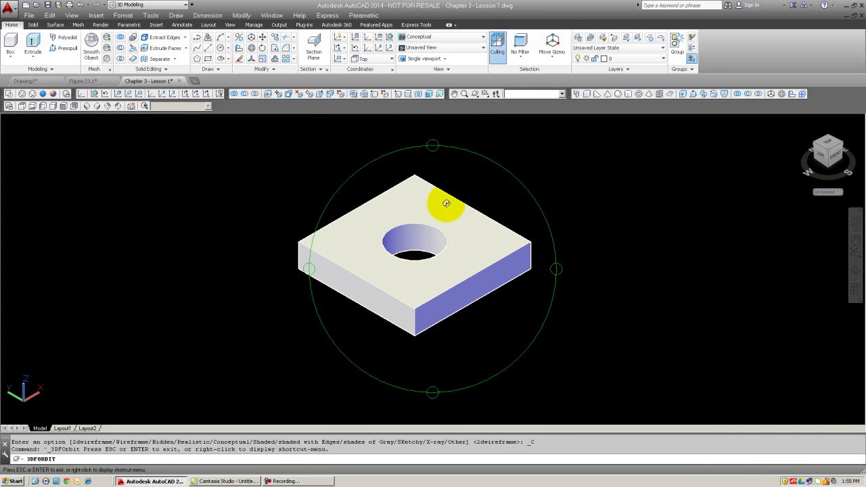
{"action": "mouse_move", "coordinate": [447, 207]}
{"action": "left_mouse_down"}
{"action": "mouse_move", "coordinate": [435, 277]}
{"action": "mouse_move", "coordinate": [467, 247]}
{"action": "mouse_move", "coordinate": [472, 221]}
{"action": "mouse_move", "coordinate": [453, 213]}
{"action": "mouse_move", "coordinate": [450, 222]}
{"action": "mouse_move", "coordinate": [381, 256]}
{"action": "mouse_move", "coordinate": [418, 224]}
{"action": "left_mouse_up"}
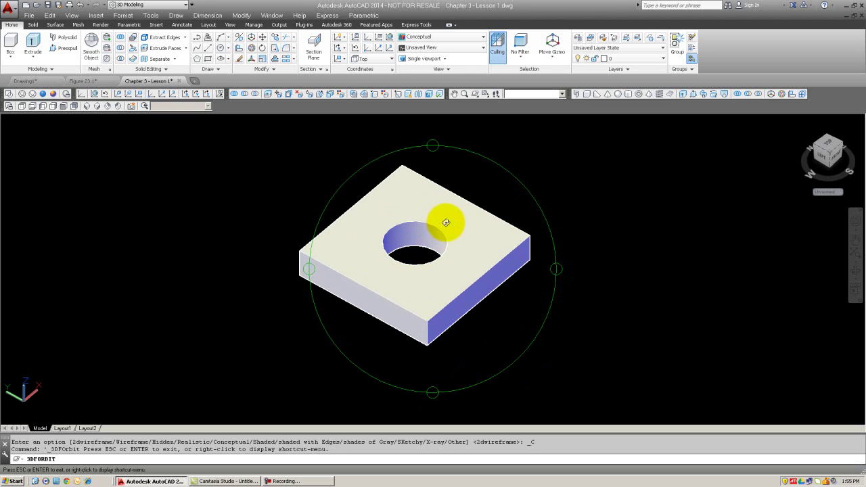
{"action": "mouse_move", "coordinate": [598, 286]}
{"action": "left_mouse_down"}
{"action": "mouse_move", "coordinate": [600, 296]}
{"action": "mouse_move", "coordinate": [589, 278]}
{"action": "left_mouse_up"}
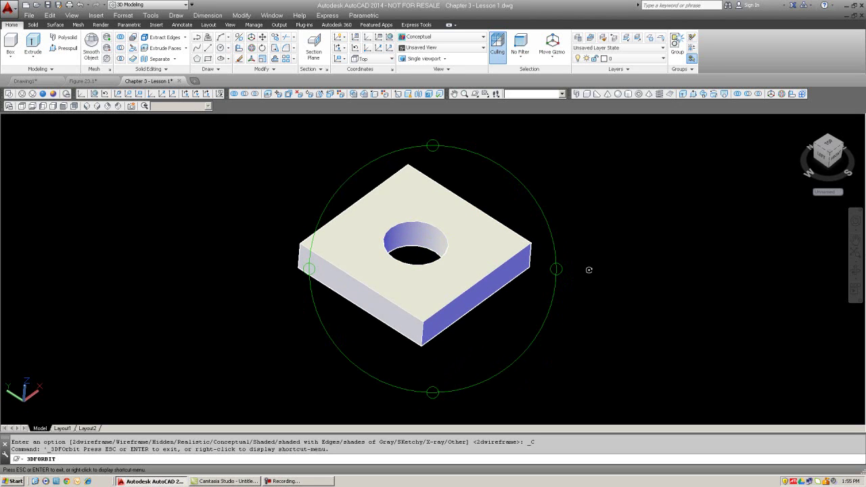
{"action": "key", "text": "Escape"}
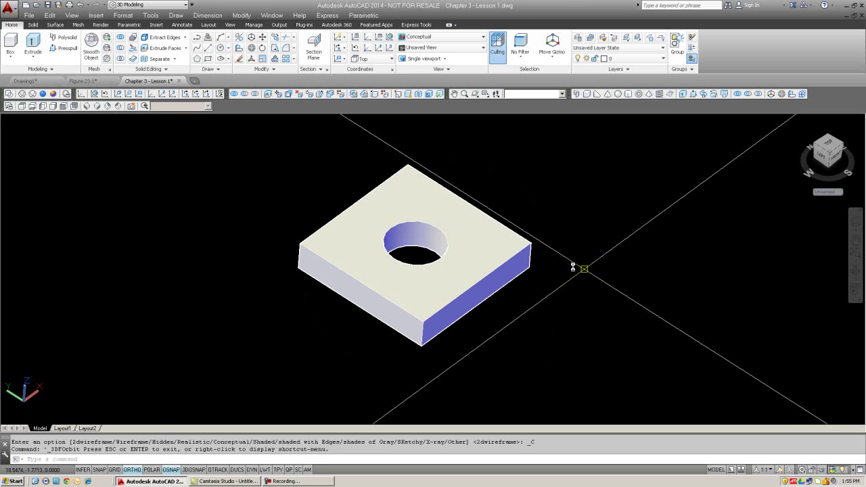
- Undo the preceding operations one by one until only the plain slab remains in 2D Wireframe
{"action": "type", "text": "u"}
{"action": "key", "text": "Return"}
{"action": "type", "text": "u"}
{"action": "key", "text": "Return"}
{"action": "key", "text": "Return"}
{"action": "key", "text": "Return"}
{"action": "key", "text": "Return"}
{"action": "key", "text": "Return"}
{"action": "type", "text": "u"}
{"action": "key", "text": "Return"}
{"action": "type", "text": "u"}
{"action": "key", "text": "Return"}
{"action": "type", "text": "u"}
{"action": "key", "text": "Return"}
{"action": "type", "text": "u"}
{"action": "key", "text": "Return"}
- Copy the slab towards the front so that the copy partly overlaps the original
{"action": "middle_click_drag", "start_coordinate": [474, 191], "coordinate": [400, 170]}
{"action": "key", "text": "Escape"}
{"action": "type", "text": "co"}
{"action": "key", "text": "Return"}
{"action": "left_click", "coordinate": [393, 219]}
{"action": "key", "text": "Return"}
{"action": "left_click", "coordinate": [479, 183]}
{"action": "left_click", "coordinate": [527, 192]}
{"action": "key", "text": "Escape"}
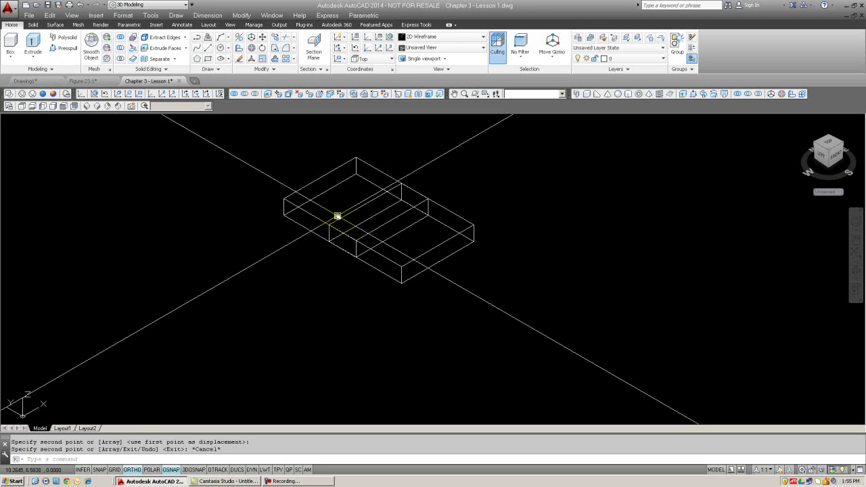
- Intersect the two overlapping boxes in wireframe to keep only their common volume
{"action": "middle_click_drag", "start_coordinate": [467, 257], "coordinate": [489, 301]}
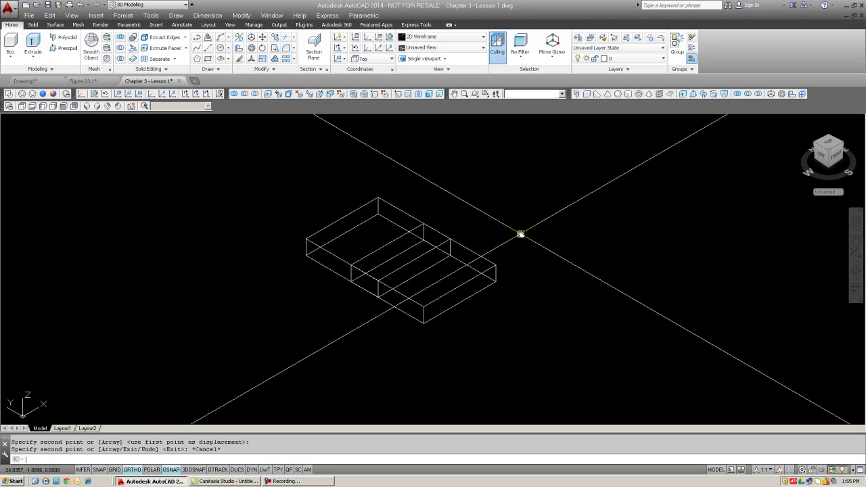
{"action": "type", "text": "t"}
{"action": "key", "text": "Return"}
{"action": "left_click", "coordinate": [520, 274]}
{"action": "left_click", "coordinate": [302, 188]}
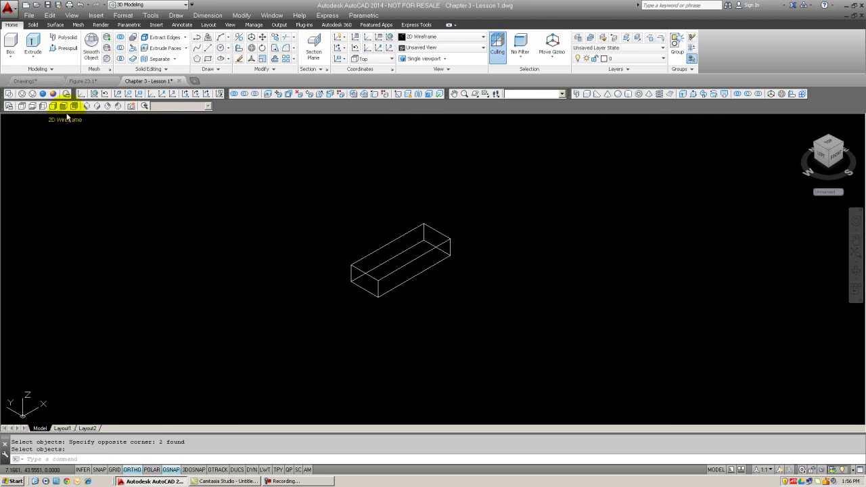
{"action": "key", "text": "Return"}
- Undo the intersection and display the two overlapping boxes in the Conceptual visual style
{"action": "type", "text": "u INTERSECT"}
{"action": "key", "text": "Return"}
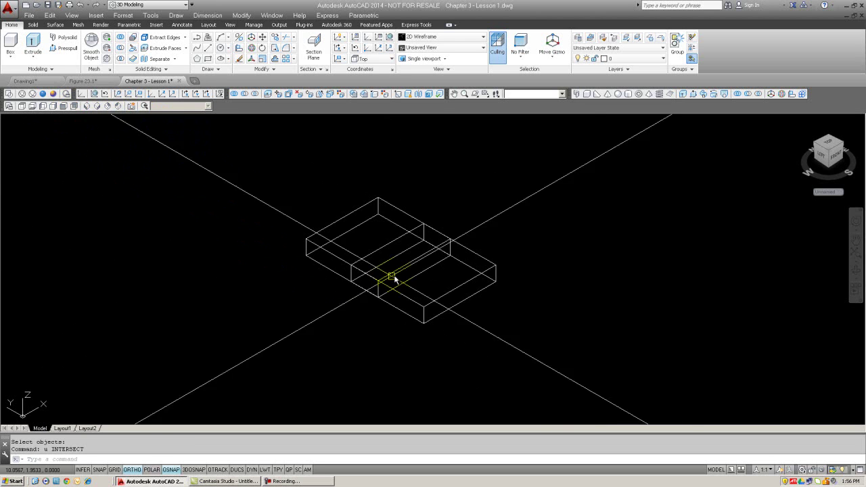
{"action": "left_click", "coordinate": [54, 94]}
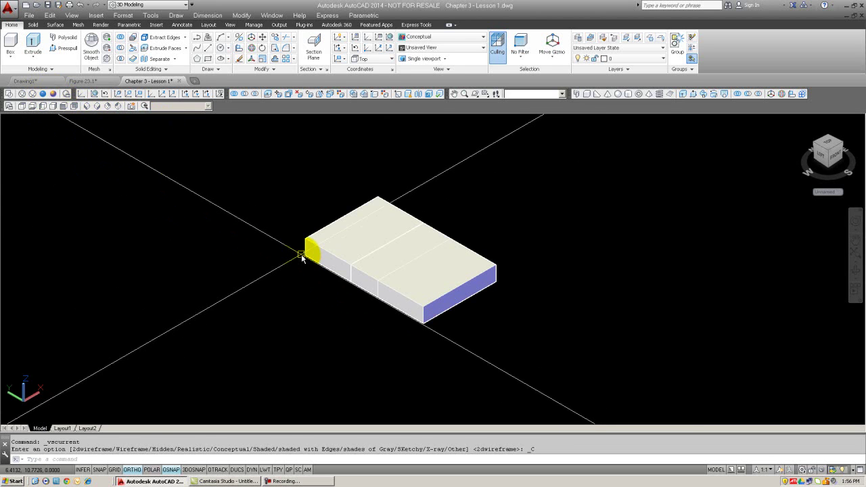
{"action": "type", "text": "c"}
{"action": "key", "text": "Return"}
{"action": "left_click", "coordinate": [321, 250]}
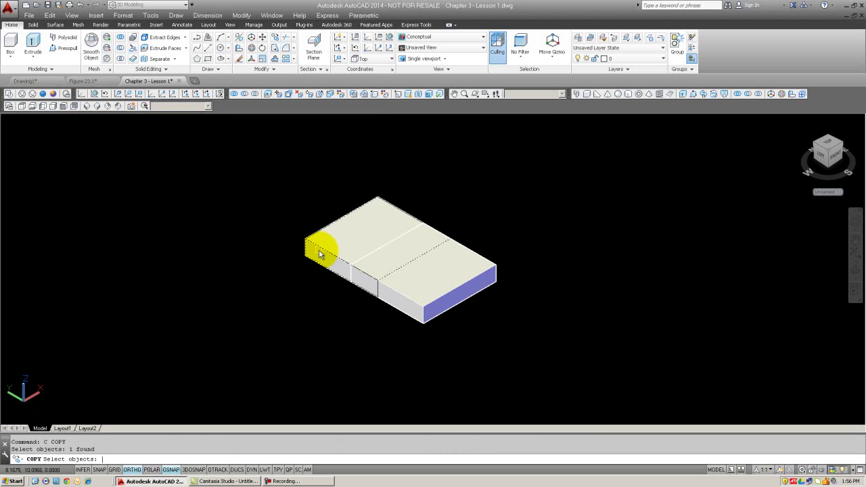
{"action": "key", "text": "Return"}
{"action": "key", "text": "Escape"}
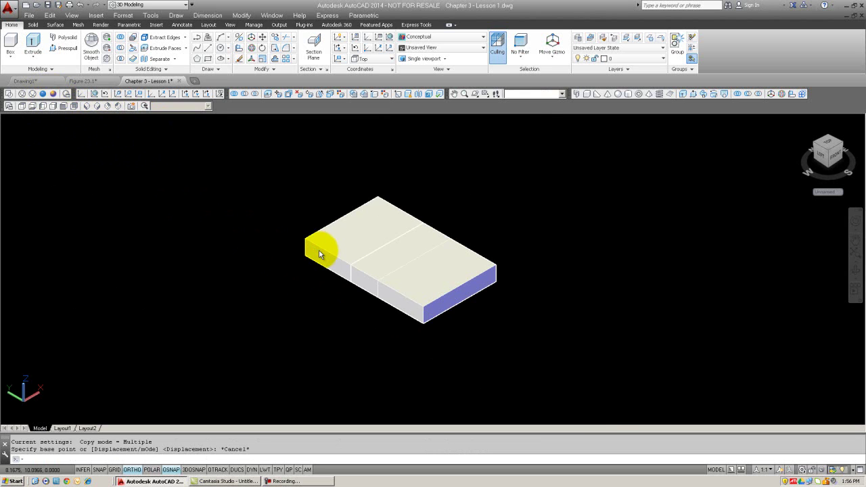
- Use the Change command's colour property to make the rear box red
{"action": "type", "text": "ch"}
{"action": "key", "text": "Return"}
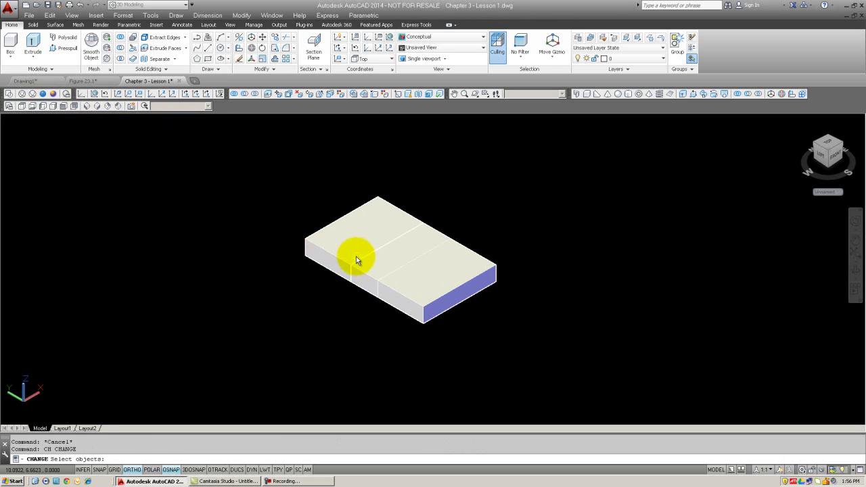
{"action": "left_click", "coordinate": [329, 255]}
{"action": "key", "text": "Return"}
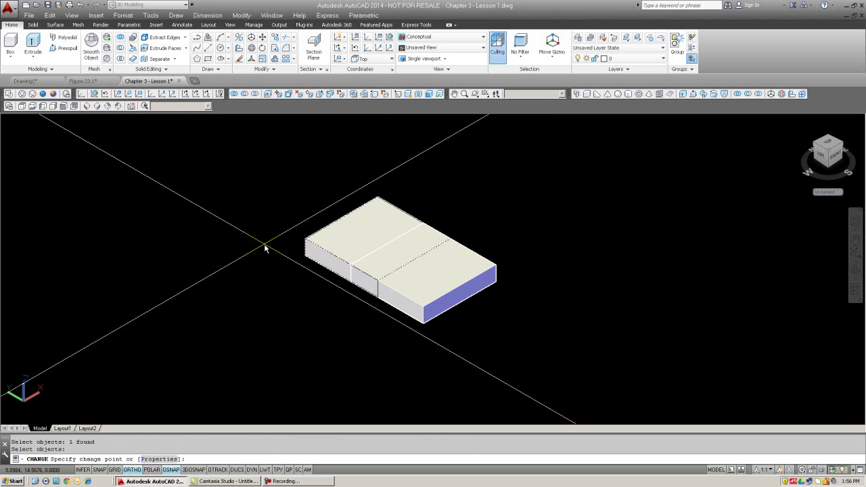
{"action": "type", "text": "p"}
{"action": "key", "text": "Return"}
{"action": "type", "text": "c"}
{"action": "key", "text": "Return"}
{"action": "type", "text": "r"}
{"action": "key", "text": "Return"}
{"action": "key", "text": "Escape"}
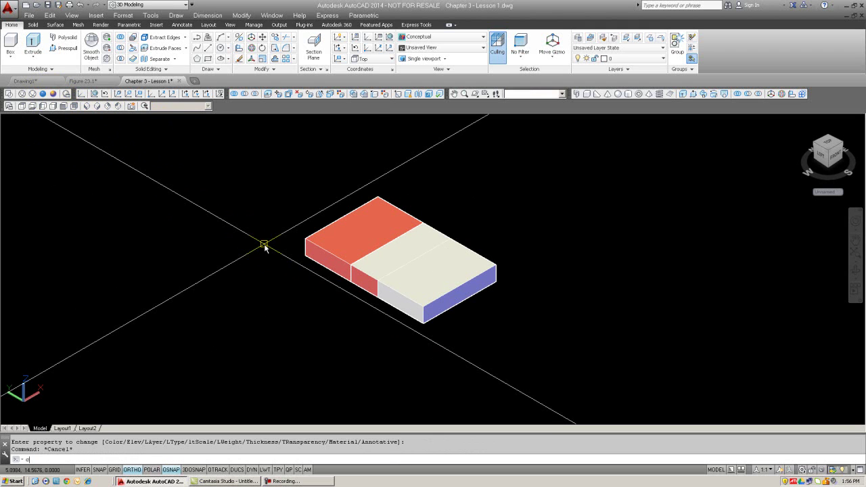
{"action": "type", "text": "c"}
{"action": "key", "text": "Return"}
{"action": "key", "text": "Escape"}
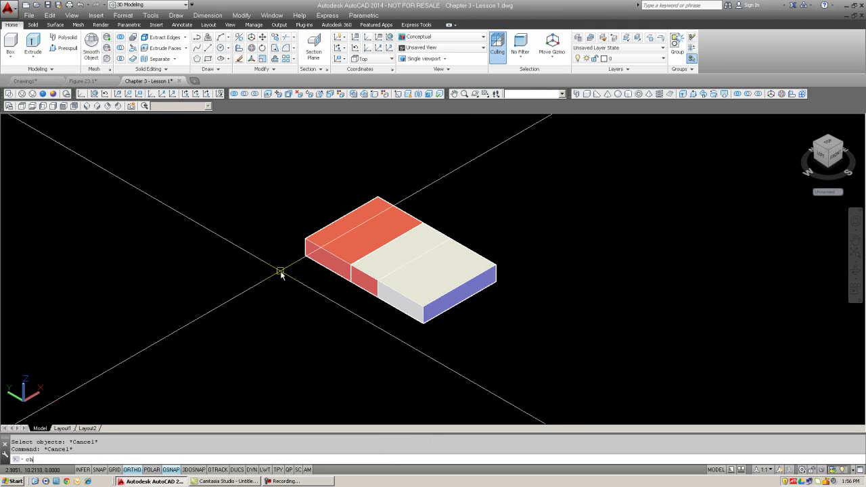
- Use the Change command's colour property to make the front box green
{"action": "type", "text": "ch"}
{"action": "key", "text": "Return"}
{"action": "left_click", "coordinate": [448, 296]}
{"action": "key", "text": "Return"}
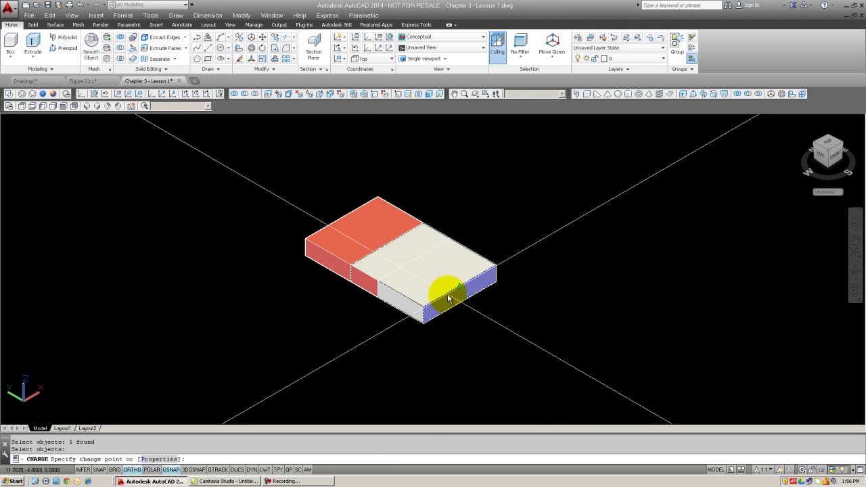
{"action": "type", "text": "p"}
{"action": "key", "text": "Return"}
{"action": "type", "text": "c"}
{"action": "key", "text": "Return"}
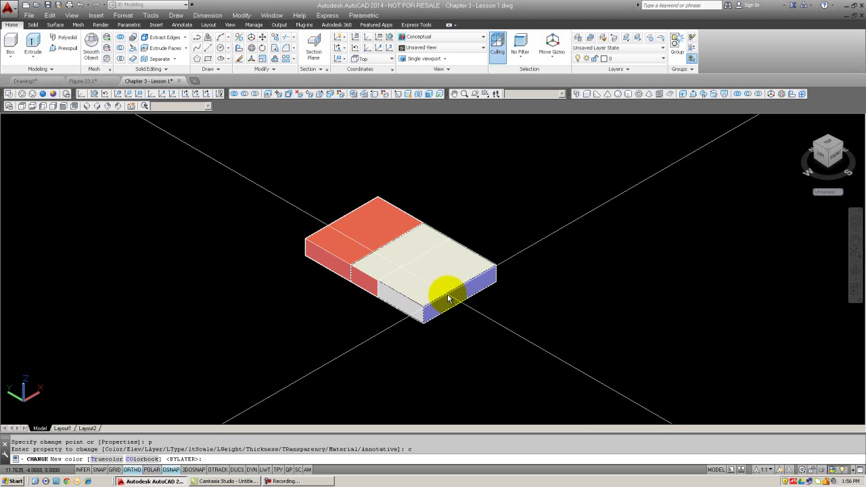
{"action": "type", "text": "g"}
{"action": "key", "text": "Return"}
{"action": "key", "text": "Return"}
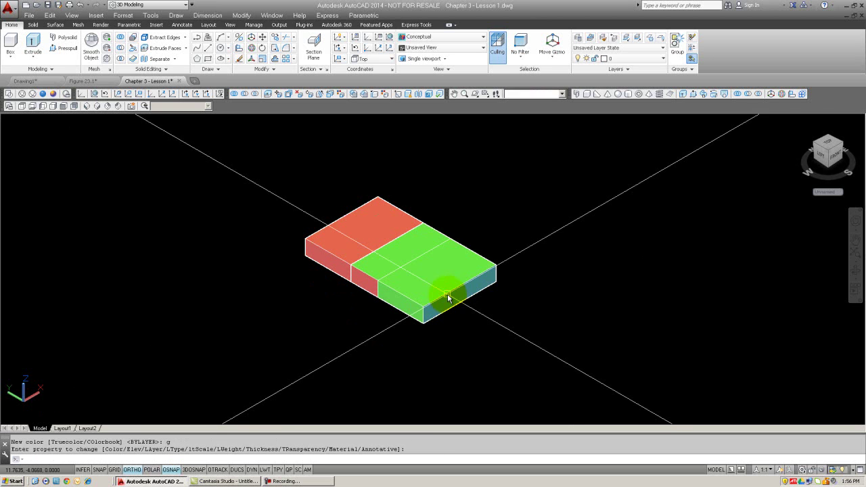
{"action": "key", "text": "Escape"}
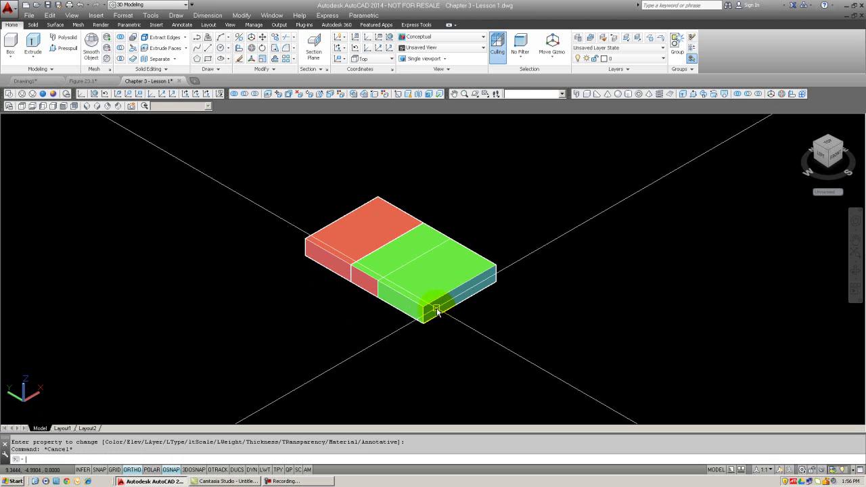
- Move the green box slightly towards the rear so that it overlaps the red box a little more
{"action": "type", "text": "m"}
{"action": "key", "text": "Return"}
{"action": "left_click", "coordinate": [435, 310]}
{"action": "key", "text": "Return"}
{"action": "left_click", "coordinate": [474, 325]}
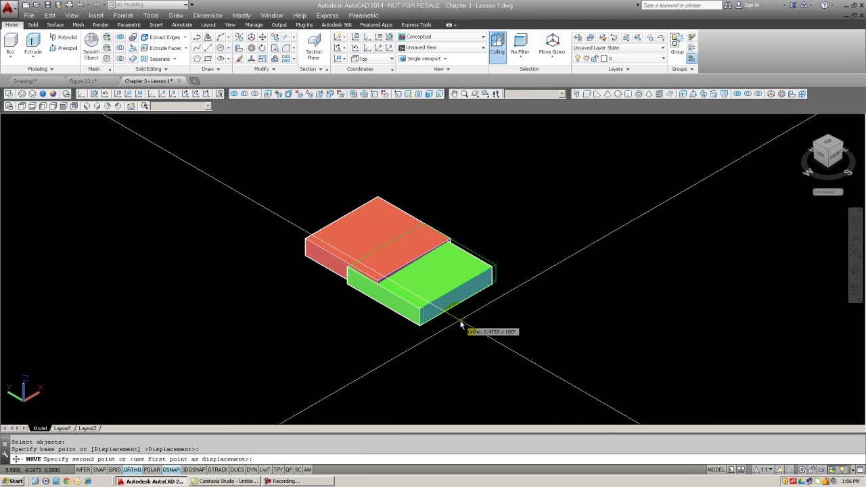
{"action": "left_click", "coordinate": [461, 323]}
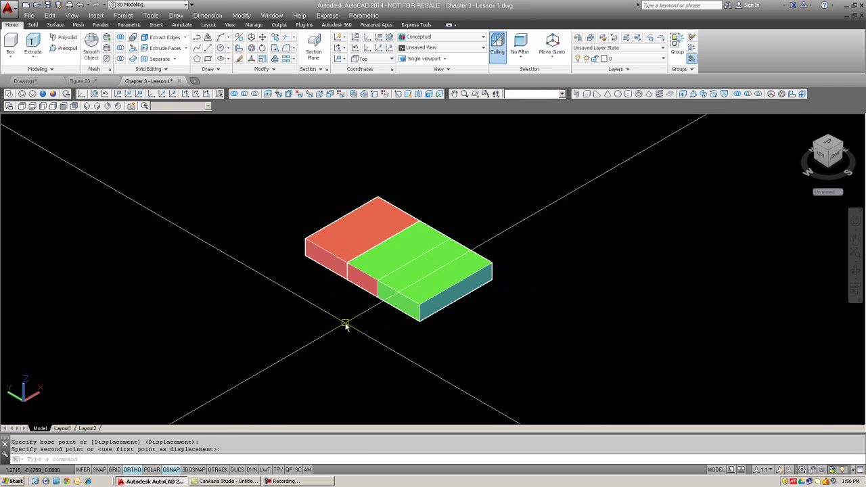
{"action": "key", "text": "Escape"}
{"action": "key", "text": "Escape"}
- Intersect the red and green boxes so that only their shared volume is left
{"action": "type", "text": "intersect"}
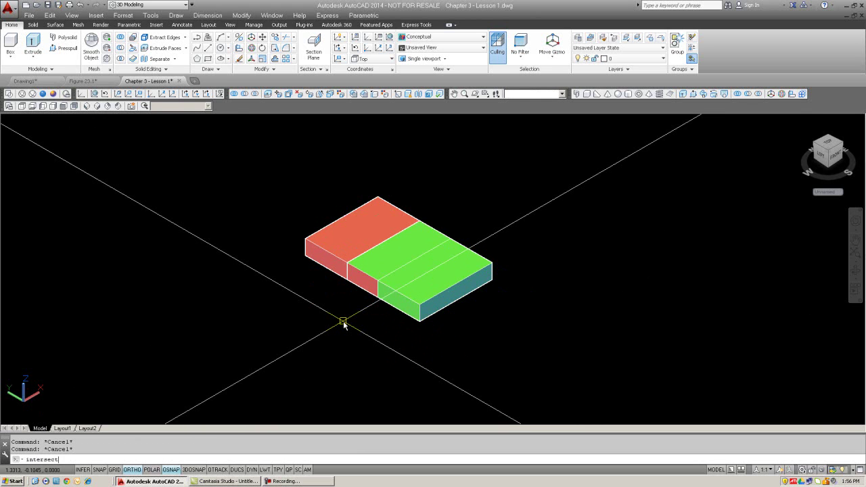
{"action": "key", "text": "Return"}
{"action": "left_click", "coordinate": [353, 320]}
{"action": "left_click", "coordinate": [322, 243]}
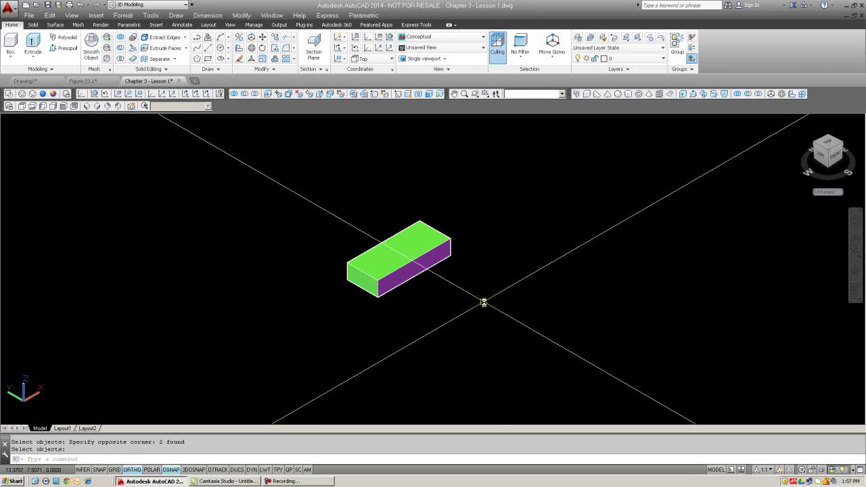
- Erase the solid left by the intersection to clear the drawing
{"action": "type", "text": "e"}
{"action": "key", "text": "Return"}
{"action": "left_click", "coordinate": [483, 299]}
{"action": "left_click", "coordinate": [346, 215]}
{"action": "key", "text": "Return"}
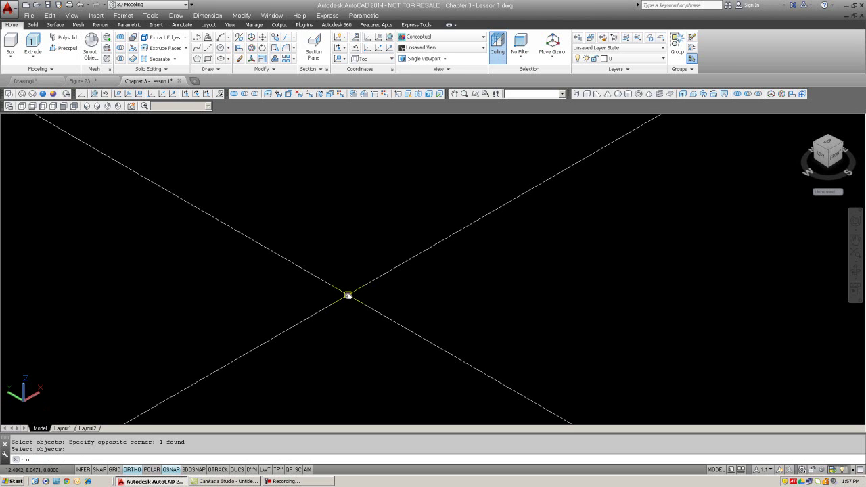
- Set the drawing's length units to Architectural
{"action": "type", "text": "units"}
{"action": "key", "text": "Return"}
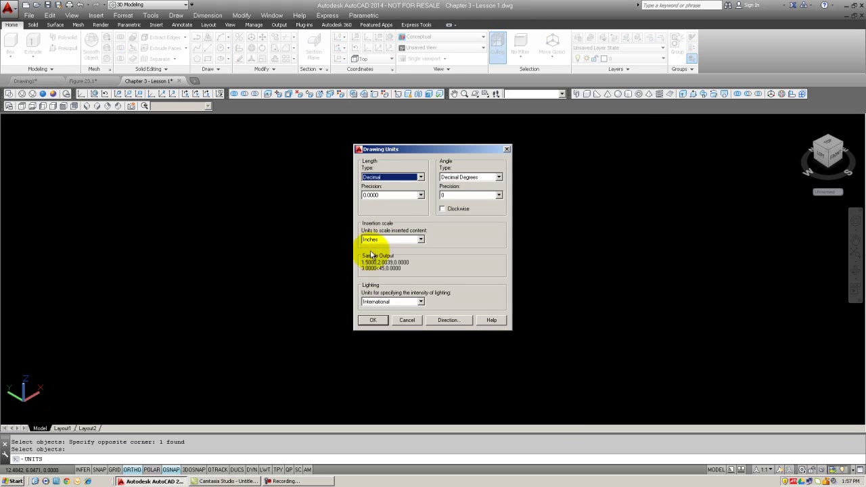
{"action": "left_click", "coordinate": [393, 177]}
{"action": "left_click", "coordinate": [379, 185]}
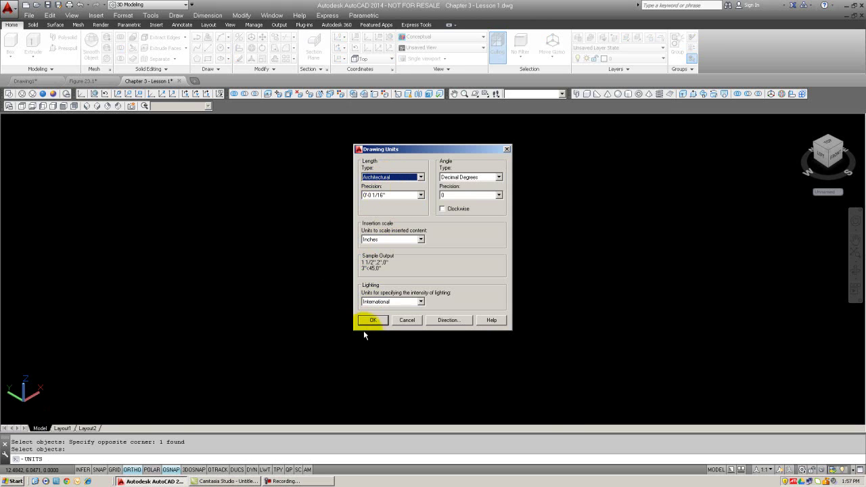
{"action": "left_click", "coordinate": [371, 320]}
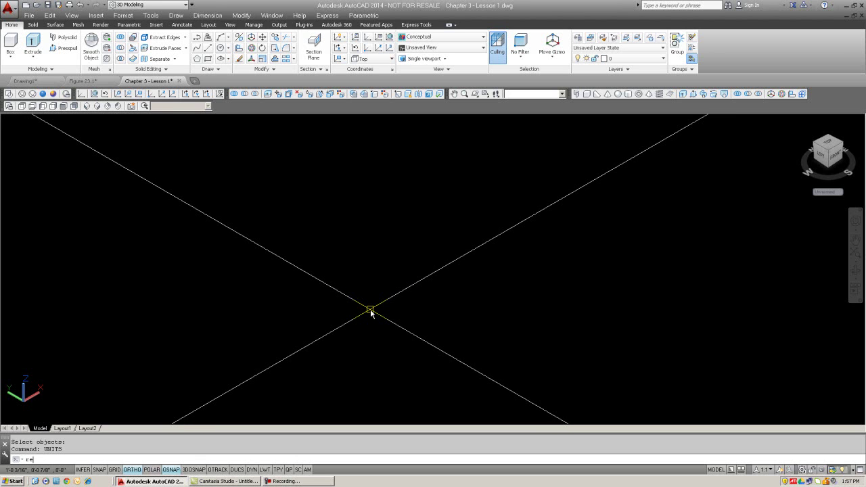
{"action": "key", "text": "Return"}
{"action": "left_click", "coordinate": [392, 384]}
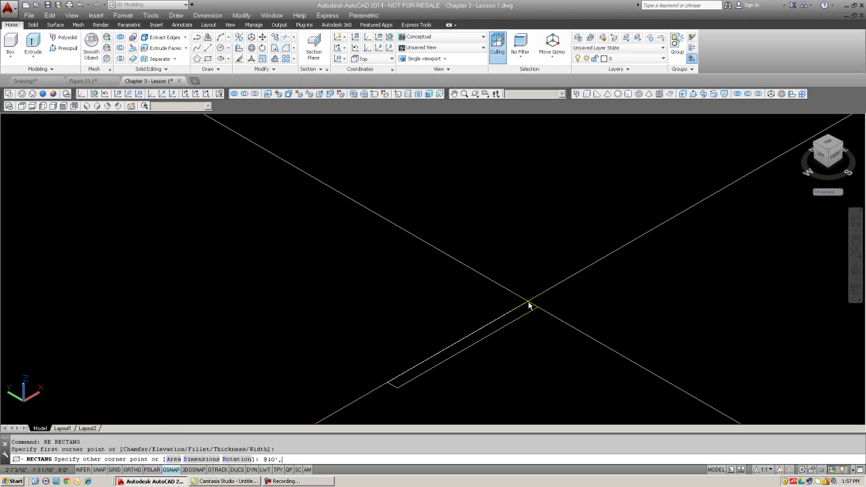
{"action": "key", "text": "Return"}
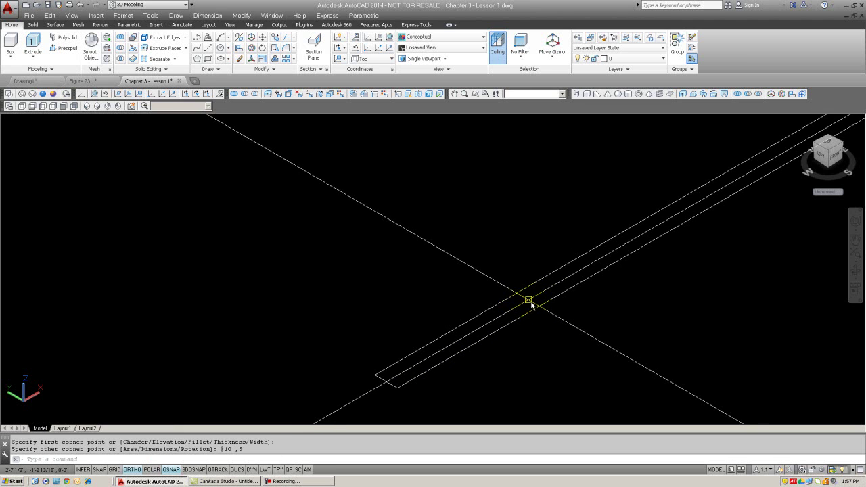
{"action": "scroll", "coordinate": [539, 304], "scroll_direction": "down", "scroll_amount": 2}
{"action": "scroll", "coordinate": [531, 301], "scroll_direction": "down", "scroll_amount": 2}
{"action": "key", "text": "Escape"}
{"action": "key", "text": "Escape"}
- Extrude the long thin rectangle to a height of 8' to form a wall
{"action": "scroll", "coordinate": [514, 301], "scroll_direction": "up", "scroll_amount": 4}
{"action": "type", "text": "ext"}
{"action": "key", "text": "Return"}
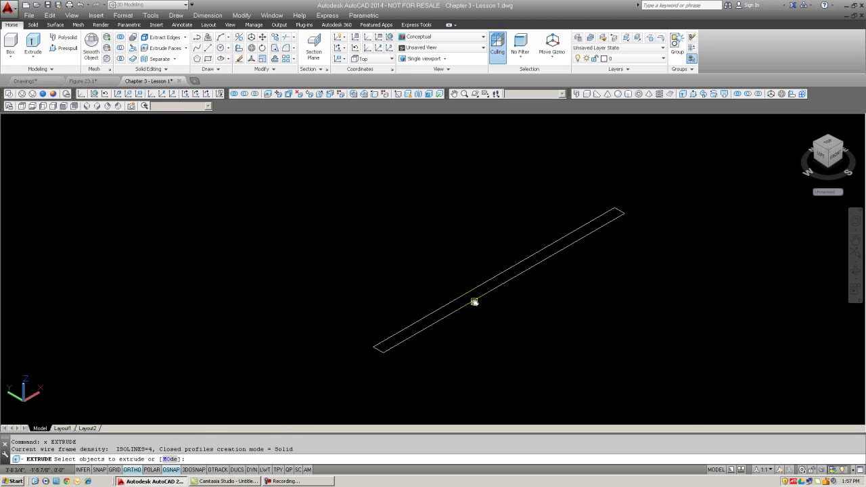
{"action": "left_click", "coordinate": [475, 300]}
{"action": "right_click", "coordinate": [474, 230]}
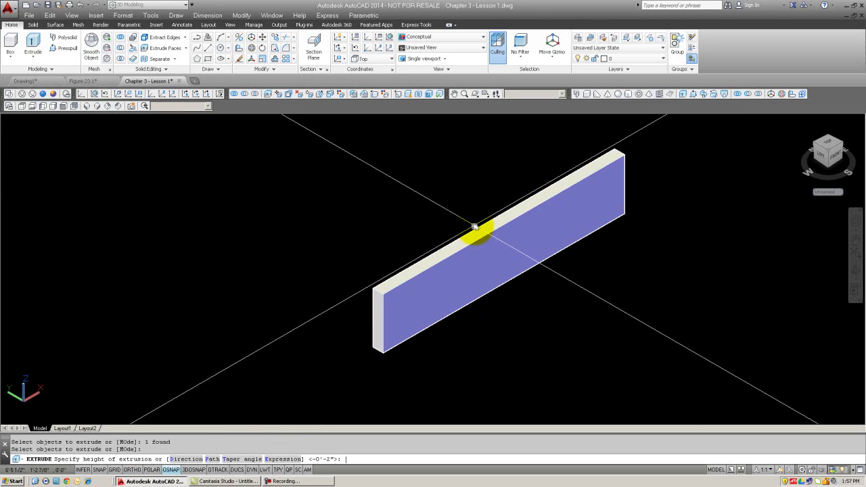
{"action": "type", "text": "8'"}
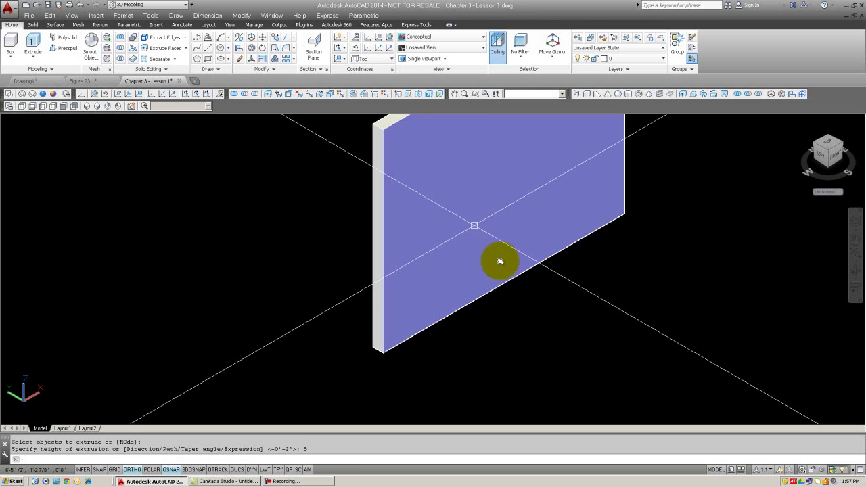
{"action": "key", "text": "Return"}
{"action": "key", "text": "Escape"}
{"action": "key", "text": "Escape"}
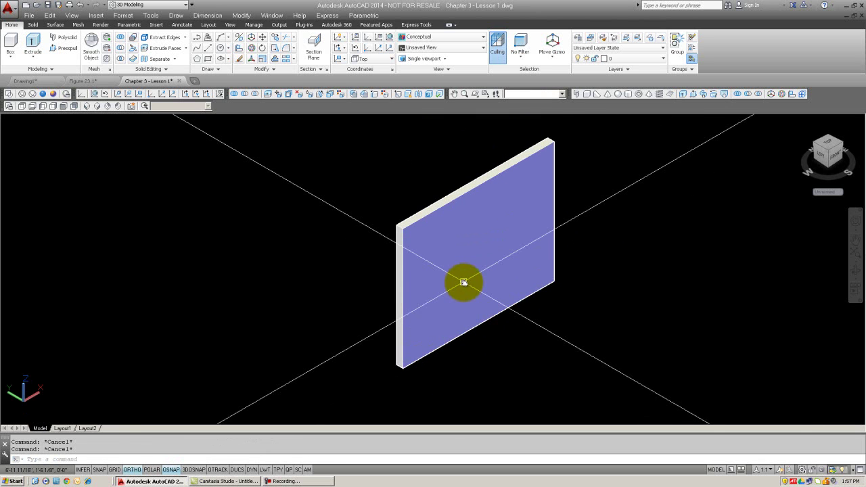
- Copy the wall along the Y direction to a free spot behind the original
{"action": "type", "text": "c"}
{"action": "key", "text": "Return"}
{"action": "left_click", "coordinate": [489, 333]}
{"action": "left_click", "coordinate": [464, 303]}
{"action": "key", "text": "Return"}
{"action": "left_click", "coordinate": [399, 335]}
{"action": "left_click", "coordinate": [263, 251]}
{"action": "key", "text": "Escape"}
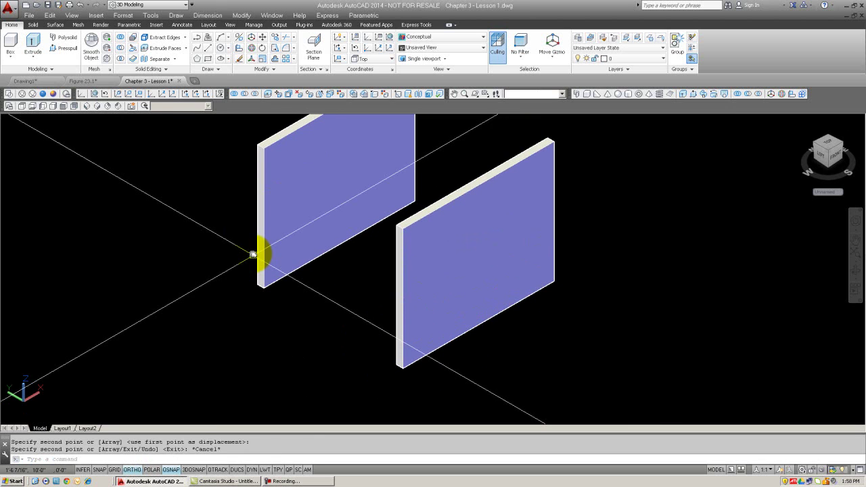
{"action": "key", "text": "Escape"}
- Rotate the copied wall 90 degrees about the Z axis through its lower front corner with ROTATE3D
{"action": "type", "text": "r3"}
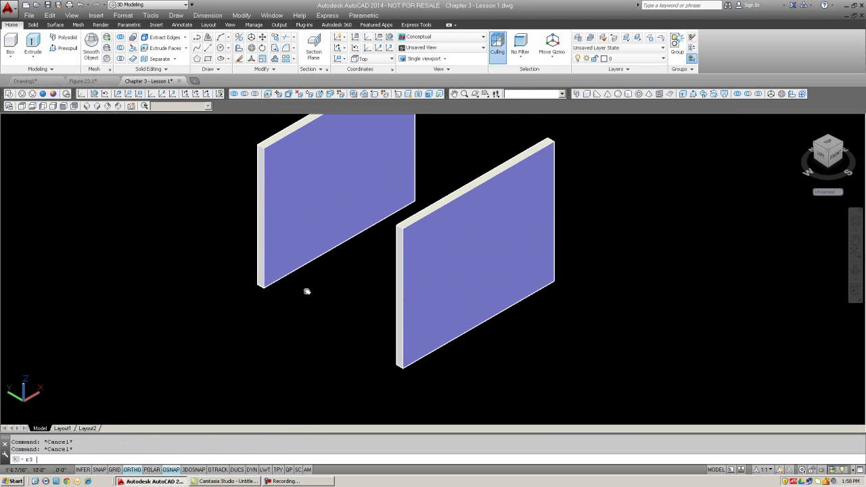
{"action": "key", "text": "Return"}
{"action": "left_click", "coordinate": [308, 289]}
{"action": "left_click", "coordinate": [269, 250]}
{"action": "key", "text": "Return"}
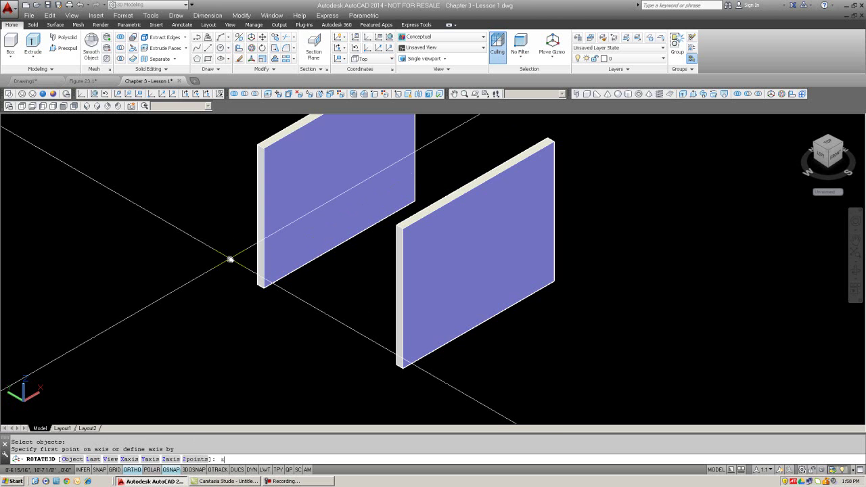
{"action": "type", "text": "z"}
{"action": "key", "text": "Return"}
{"action": "left_click", "coordinate": [264, 289]}
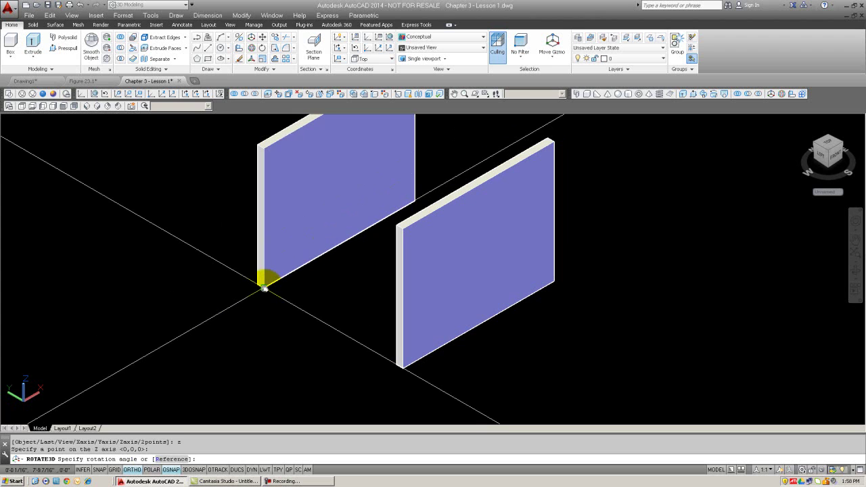
{"action": "type", "text": "90"}
{"action": "key", "text": "Return"}
{"action": "key", "text": "Escape"}
- Move the rotated wall by its top end corner onto the first wall's top corner to form an L
{"action": "type", "text": "m"}
{"action": "key", "text": "Return"}
{"action": "left_click", "coordinate": [251, 274]}
{"action": "left_click", "coordinate": [268, 286]}
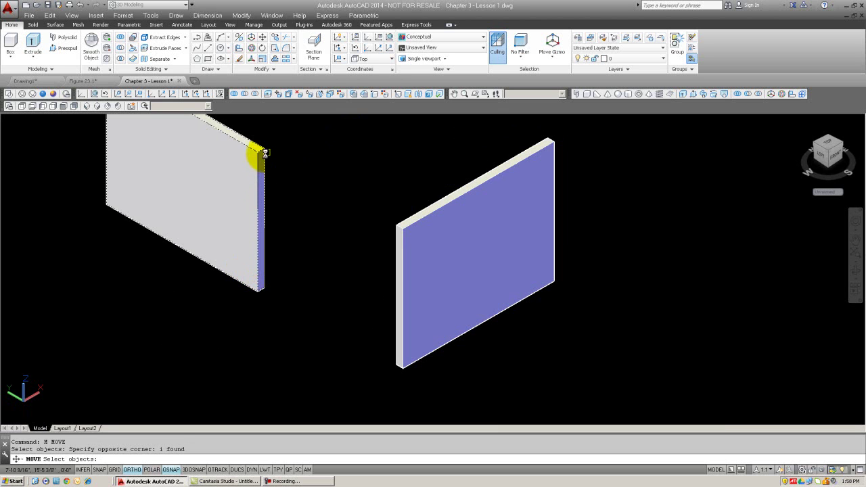
{"action": "key", "text": "Return"}
{"action": "left_click", "coordinate": [257, 154]}
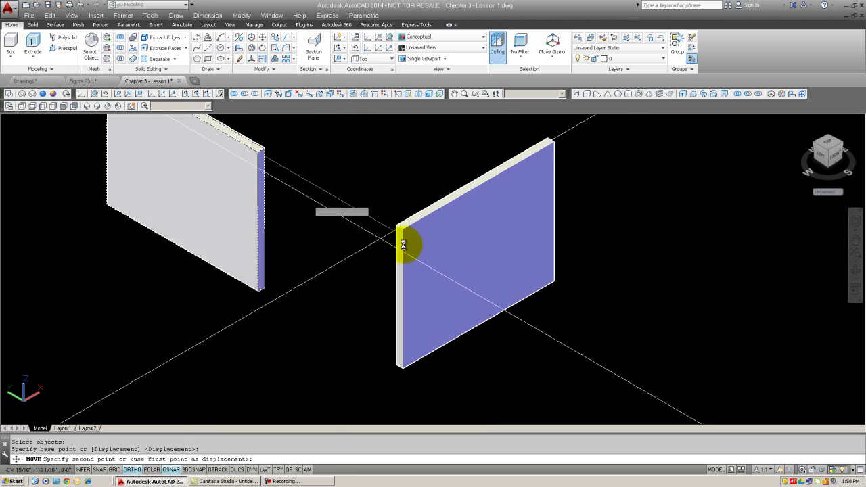
{"action": "left_click", "coordinate": [407, 233]}
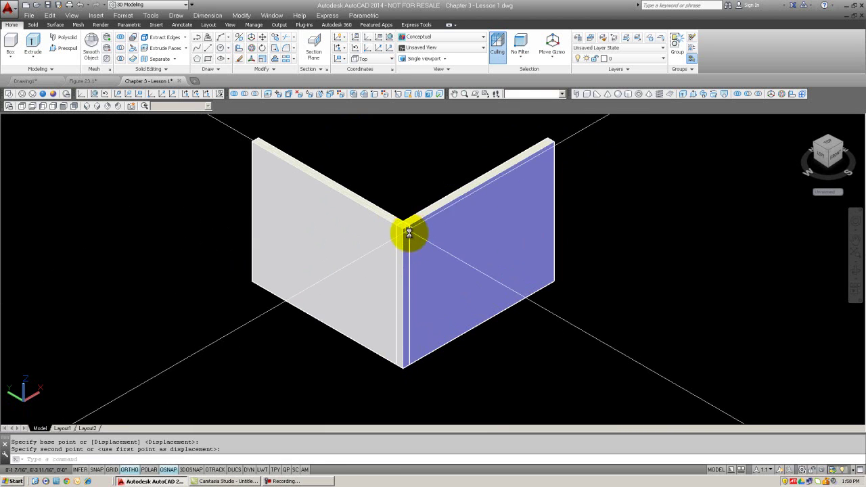
{"action": "key", "text": "Escape"}
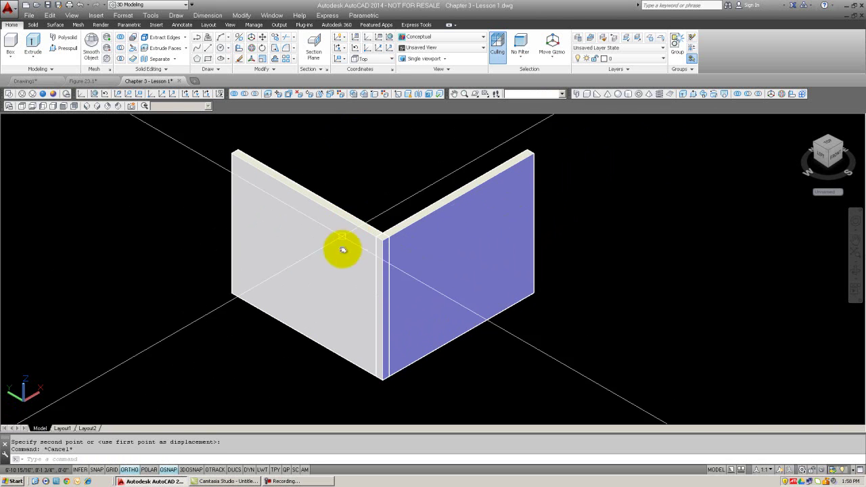
{"action": "key", "text": "Escape"}
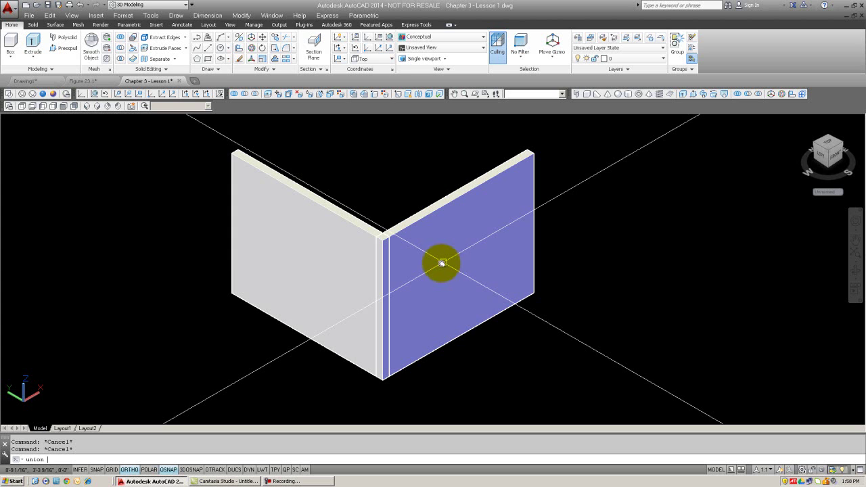
- Union the two walls into a single L-shaped solid
{"action": "key", "text": "Return"}
{"action": "left_click", "coordinate": [534, 329]}
{"action": "left_click", "coordinate": [370, 236]}
- Inspect the joined corner up close and in 2D Wireframe, and return to the Conceptual visual style
{"action": "scroll", "coordinate": [387, 237], "scroll_direction": "up", "scroll_amount": 2}
{"action": "scroll", "coordinate": [388, 238], "scroll_direction": "up", "scroll_amount": 2}
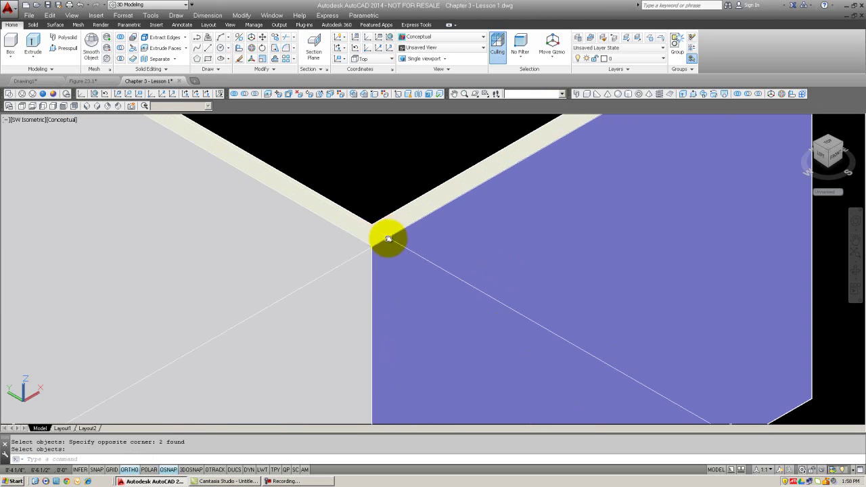
{"action": "left_click", "coordinate": [9, 94]}
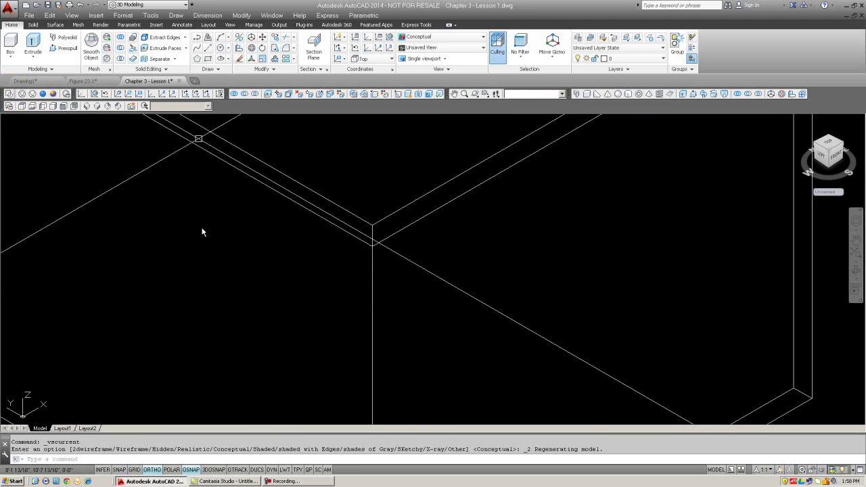
{"action": "scroll", "coordinate": [309, 226], "scroll_direction": "down", "scroll_amount": 6}
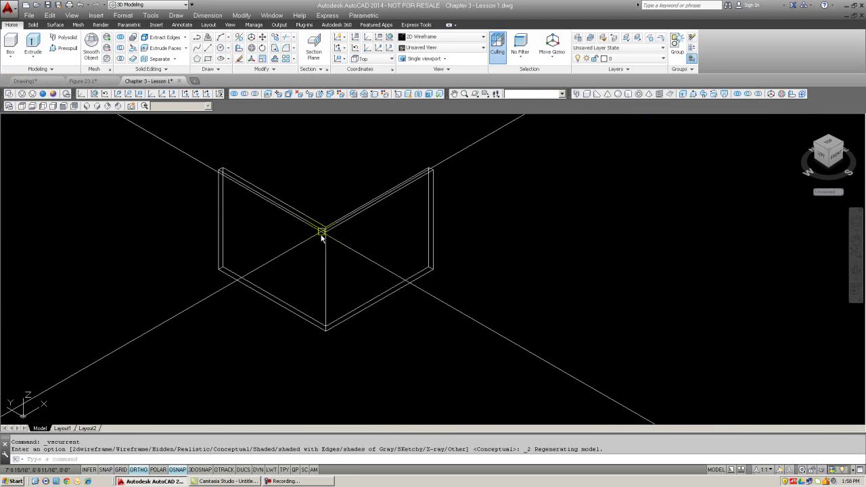
{"action": "left_click", "coordinate": [54, 94]}
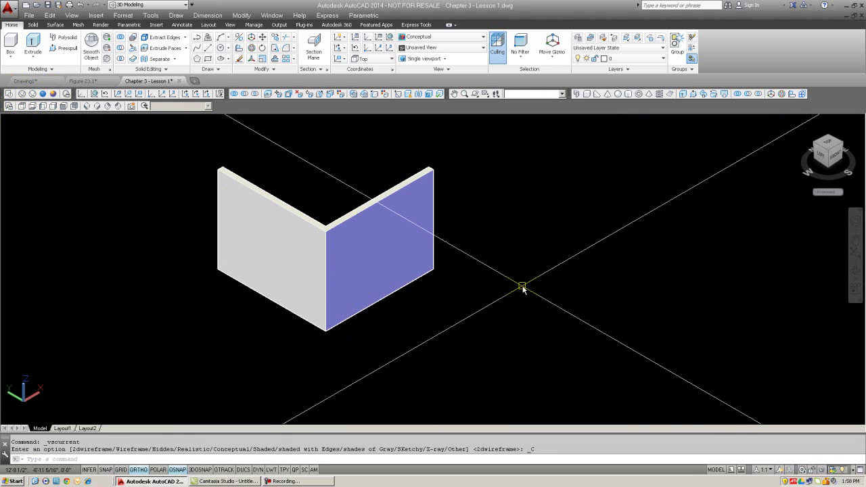
- Rotate the UCS 90 degrees about the X axis so its XY plane stands upright
{"action": "type", "text": "re"}
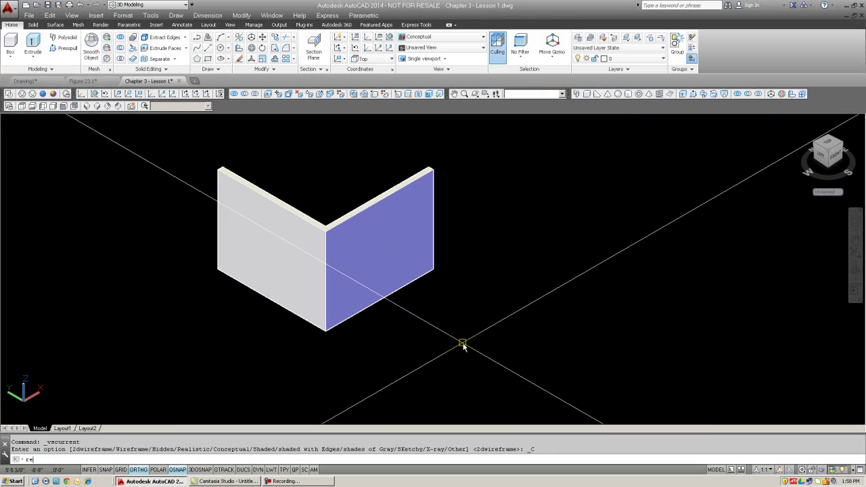
{"action": "key", "text": "Escape"}
{"action": "type", "text": "ucs"}
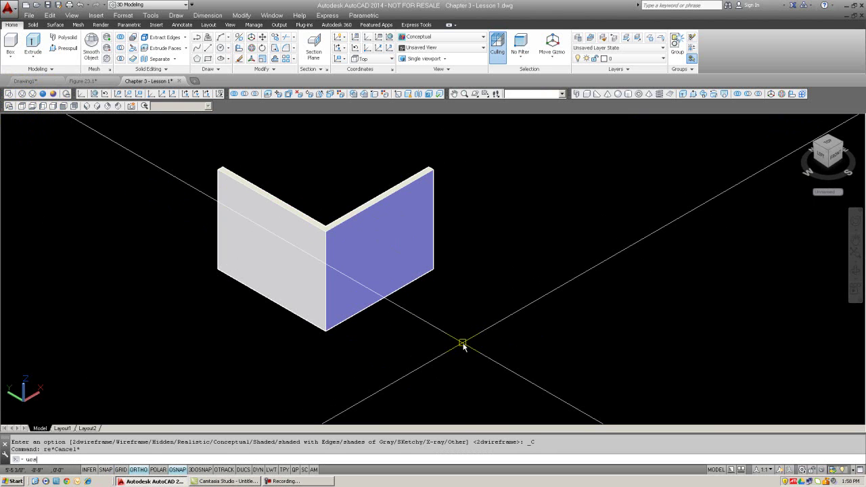
{"action": "key", "text": "Return"}
{"action": "type", "text": "x"}
{"action": "key", "text": "Return"}
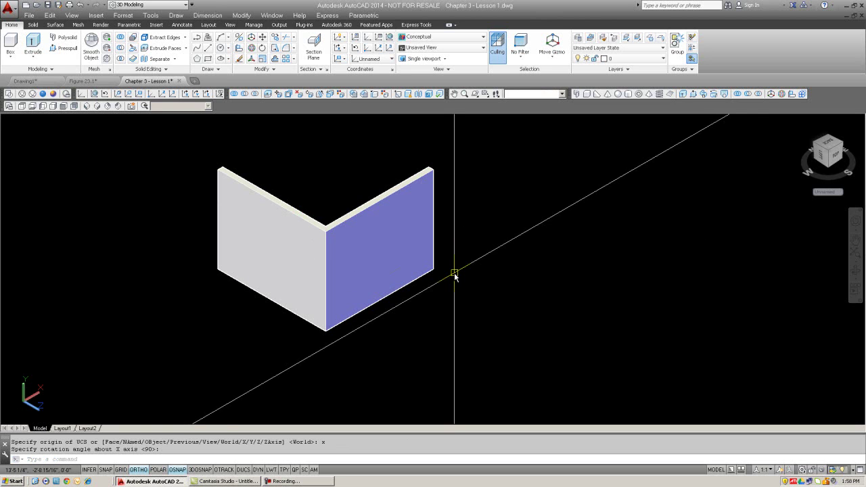
{"action": "key", "text": "Return"}
{"action": "type", "text": "re"}
{"action": "key", "text": "Return"}
{"action": "left_click", "coordinate": [514, 337]}
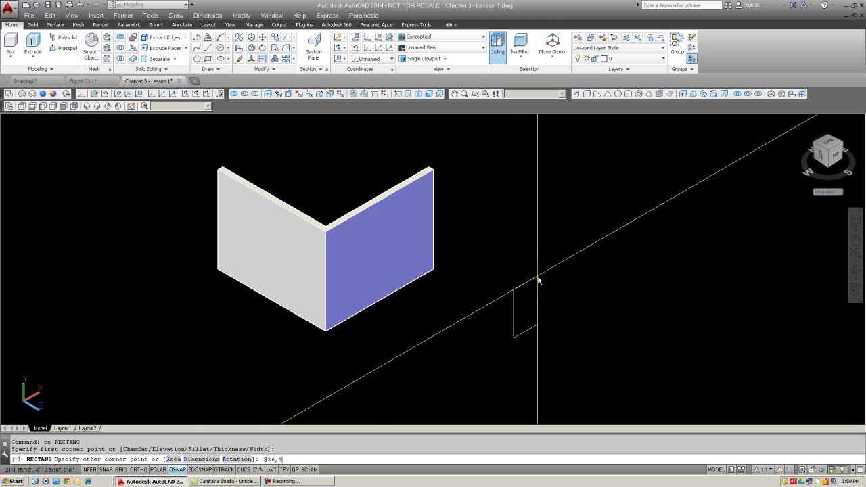
{"action": "key", "text": "Return"}
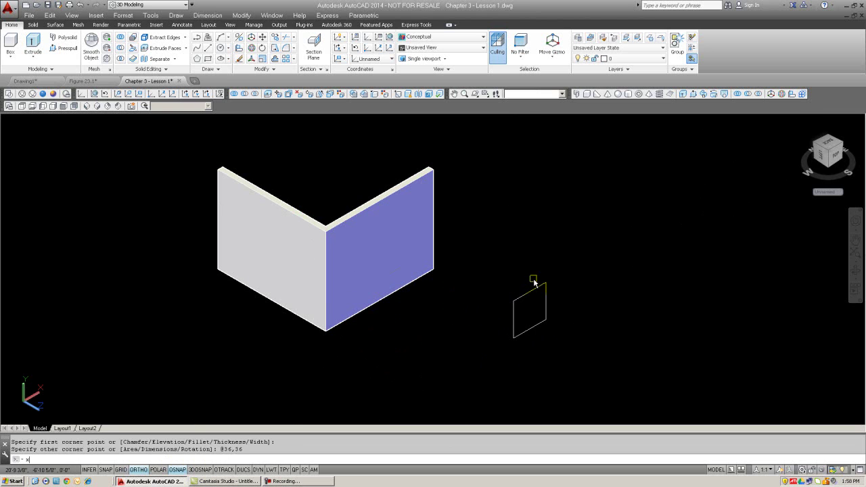
- Extrude the square by 5 to form a window-sized block as thick as the wall
{"action": "type", "text": "ext"}
{"action": "key", "text": "Return"}
{"action": "left_click", "coordinate": [530, 293]}
{"action": "right_click", "coordinate": [513, 271]}
{"action": "type", "text": "5"}
{"action": "key", "text": "Return"}
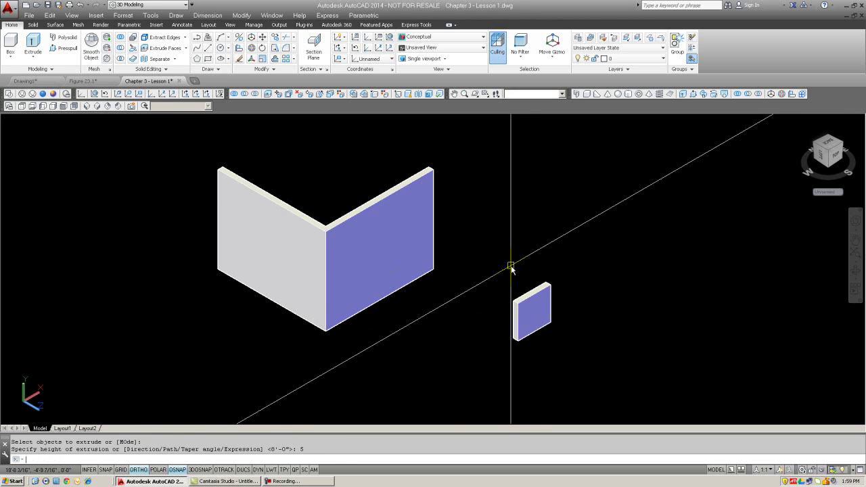
{"action": "key", "text": "Escape"}
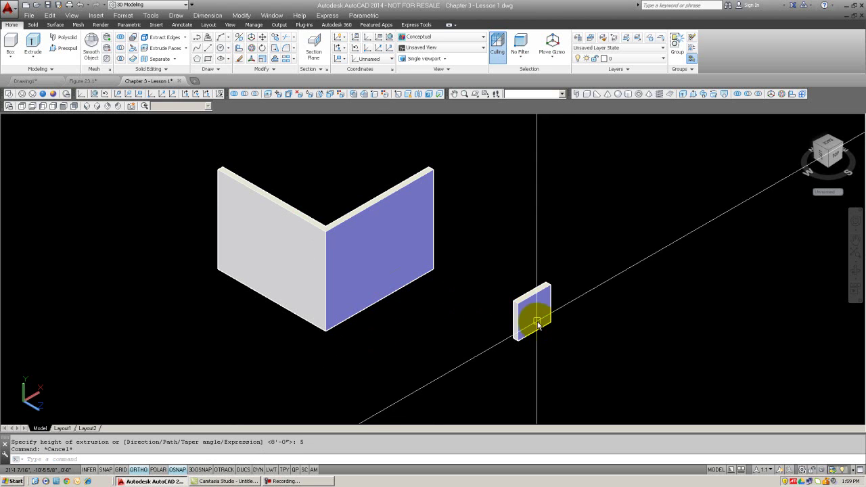
- In 2D Wireframe, move the block by its top edge midpoint onto the midpoint of the blue wall's top edge
{"action": "left_click", "coordinate": [10, 94]}
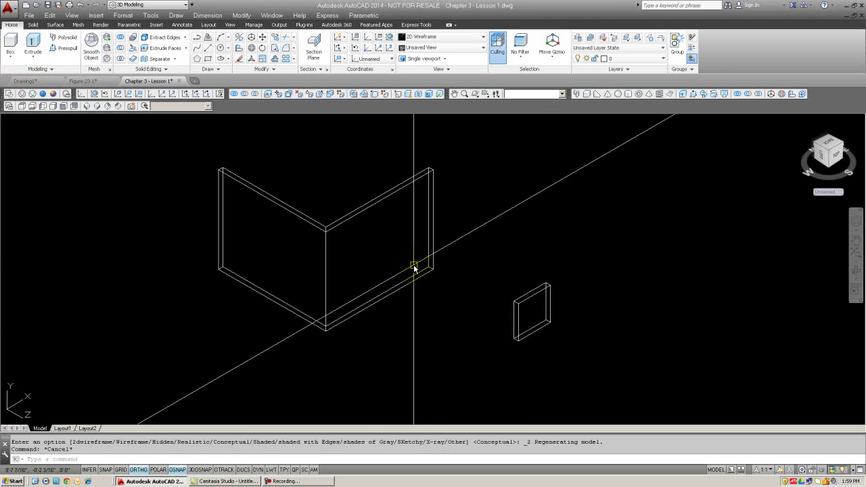
{"action": "type", "text": "m"}
{"action": "key", "text": "Return"}
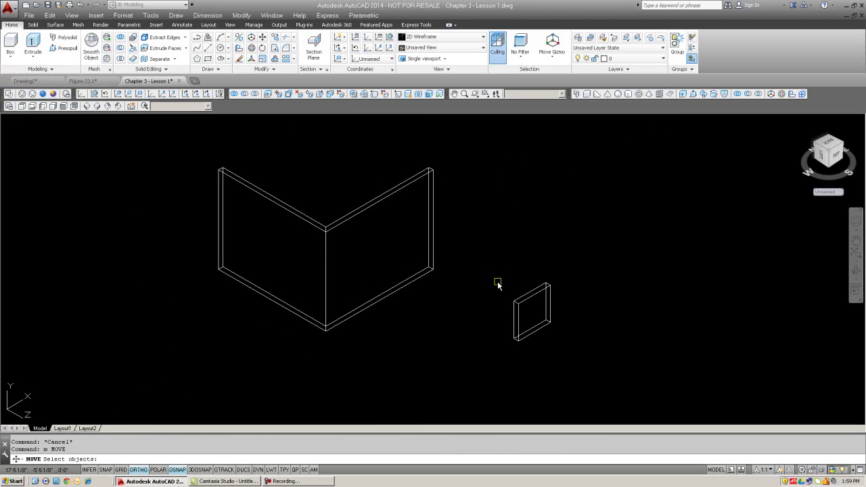
{"action": "left_click", "coordinate": [534, 296]}
{"action": "key", "text": "Return"}
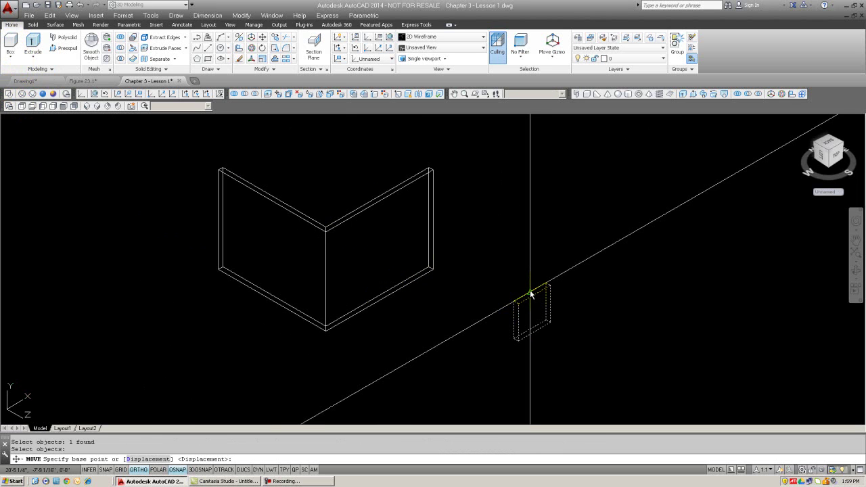
{"action": "left_click", "coordinate": [530, 294]}
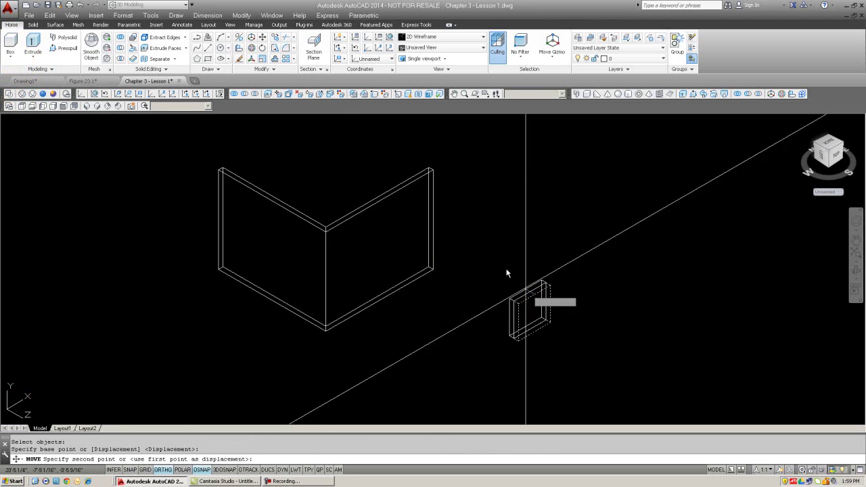
{"action": "left_click", "coordinate": [391, 197]}
{"action": "key", "text": "Escape"}
{"action": "key", "text": "Escape"}
- Move the block straight down from the wall's top edge to a window position within the wall
{"action": "key", "text": "Return"}
{"action": "left_click", "coordinate": [393, 232]}
{"action": "key", "text": "Return"}
{"action": "left_click", "coordinate": [499, 212]}
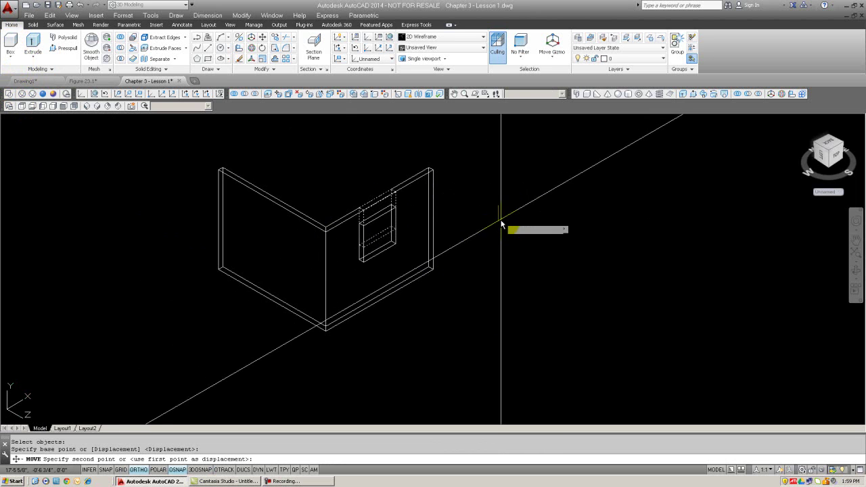
{"action": "left_click", "coordinate": [502, 230]}
{"action": "key", "text": "Escape"}
{"action": "key", "text": "Escape"}
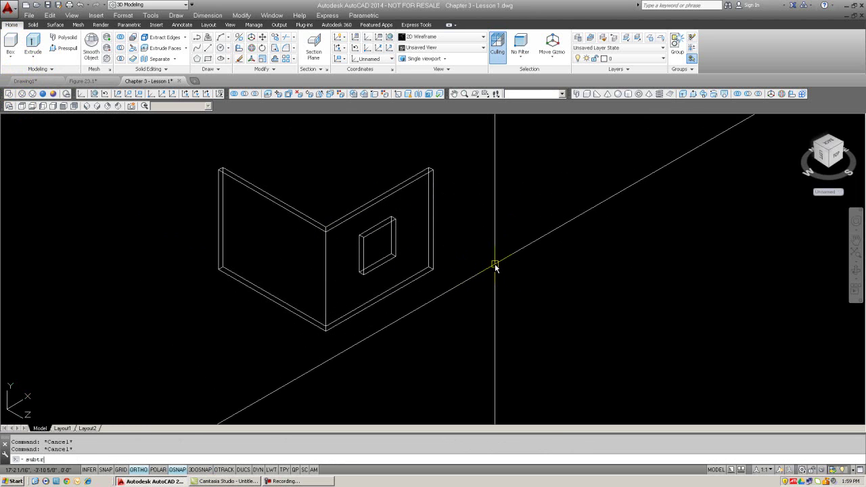
- Subtract the block from the L-shaped wall to cut a window opening, and display the model in Conceptual style
{"action": "key", "text": "Return"}
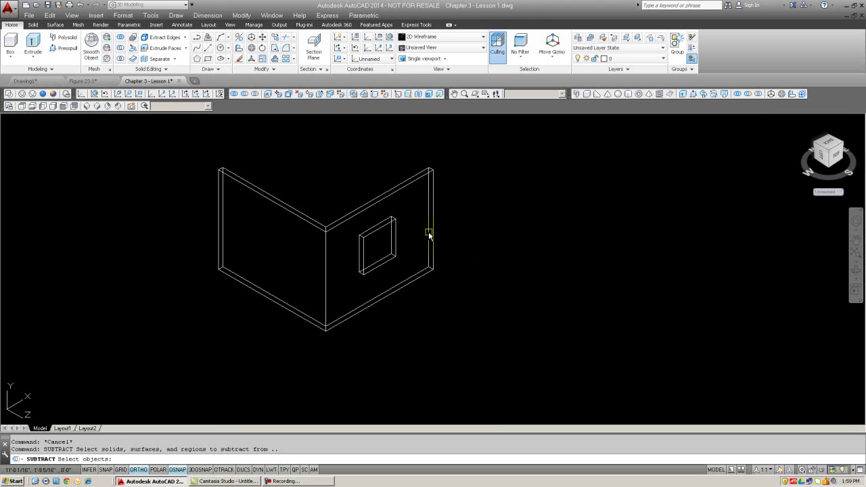
{"action": "left_click", "coordinate": [430, 233]}
{"action": "key", "text": "Return"}
{"action": "left_click", "coordinate": [389, 229]}
{"action": "key", "text": "Return"}
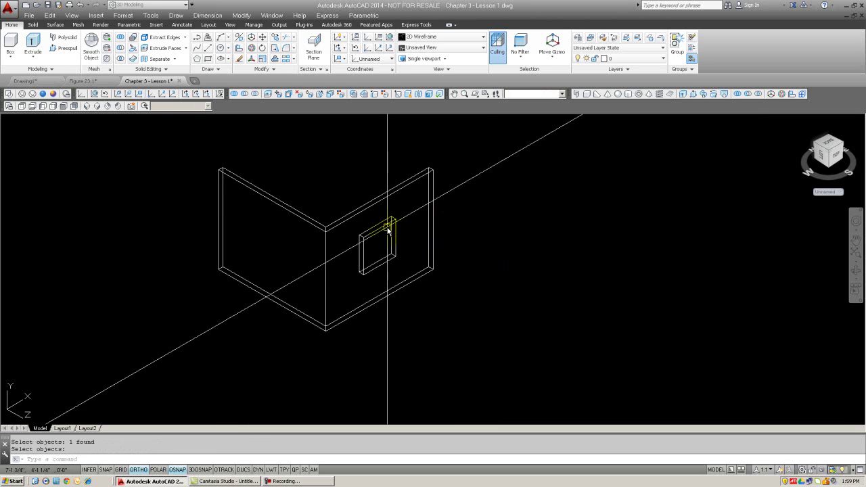
{"action": "left_click", "coordinate": [54, 95]}
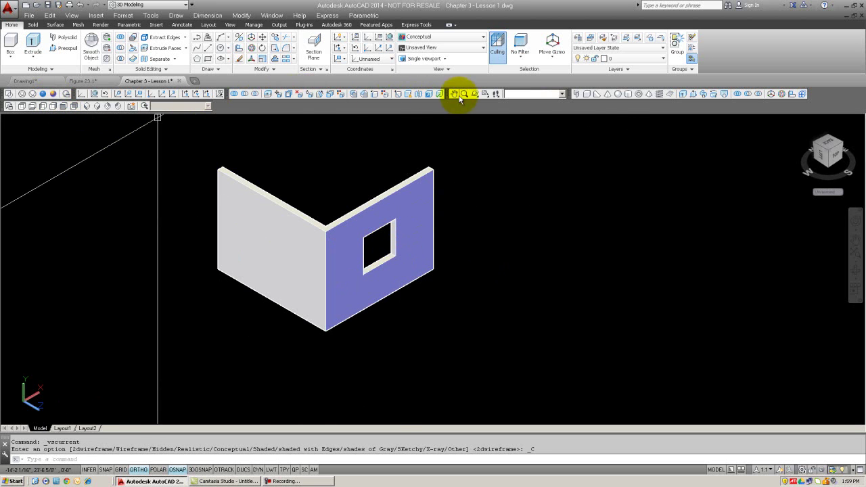
- Orbit freely around the wall to examine the window opening, and restore the SW Isometric view
{"action": "left_click", "coordinate": [485, 93]}
{"action": "left_click_drag", "start_coordinate": [373, 248], "coordinate": [312, 190]}
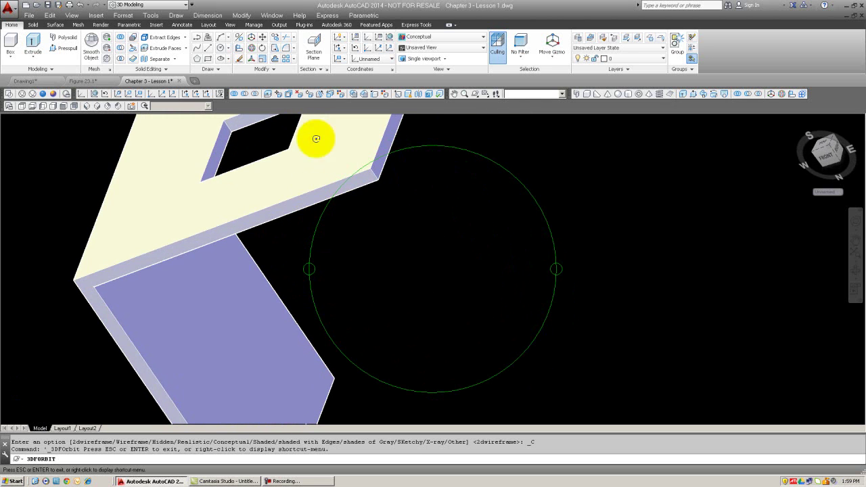
{"action": "key", "text": "Escape"}
{"action": "left_click", "coordinate": [87, 109]}
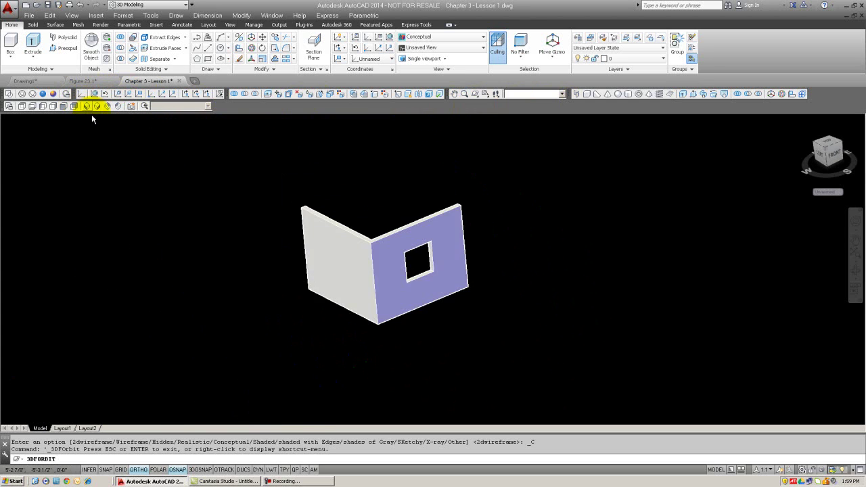
- Rotate the UCS 90 degrees about its Y axis so the XY plane is parallel to the grey wall
{"action": "scroll", "coordinate": [377, 305], "scroll_direction": "up", "scroll_amount": 5}
{"action": "scroll", "coordinate": [376, 306], "scroll_direction": "down", "scroll_amount": 4}
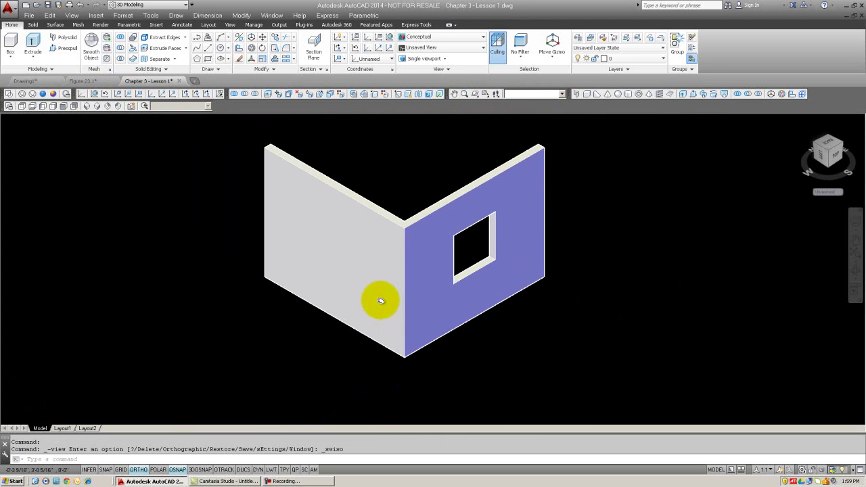
{"action": "key", "text": "Escape"}
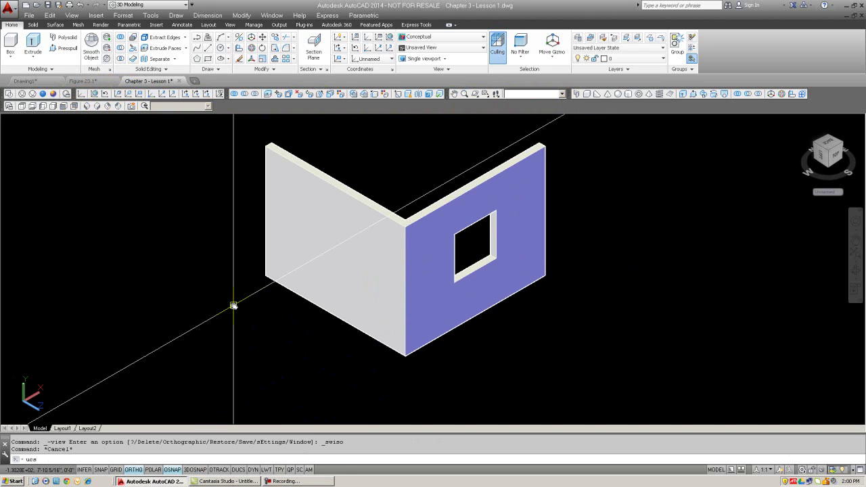
{"action": "type", "text": "UCS"}
{"action": "key", "text": "Return"}
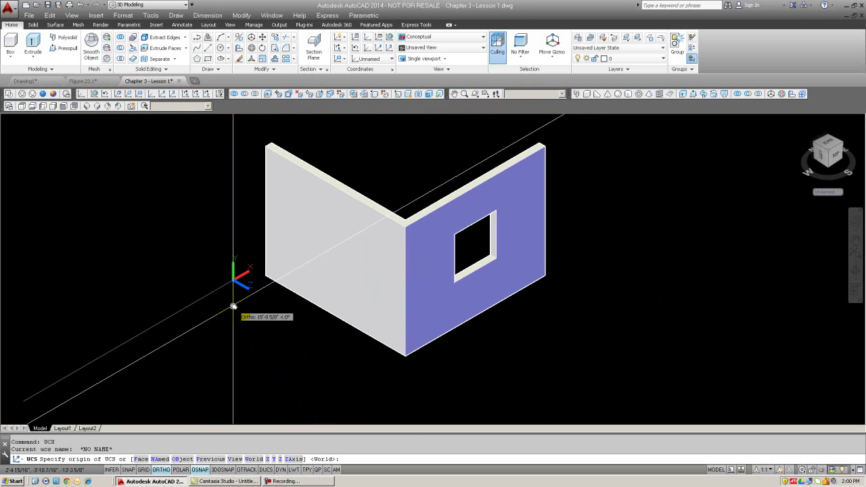
{"action": "type", "text": "y"}
{"action": "key", "text": "Return"}
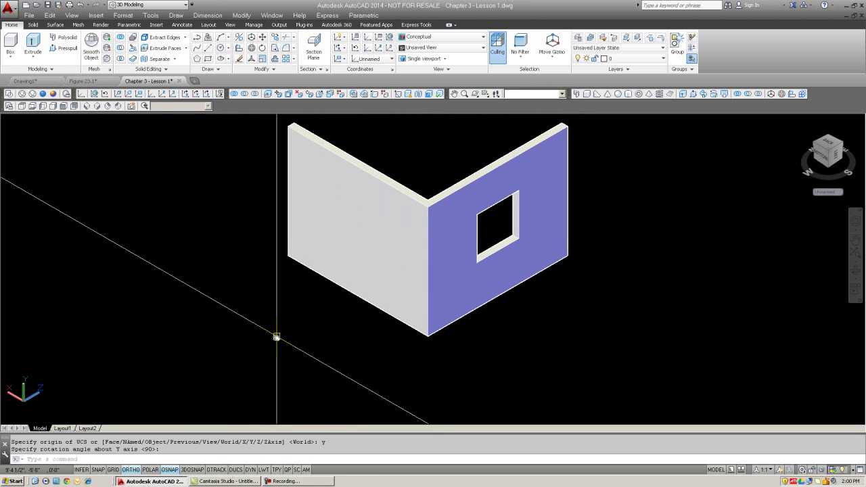
{"action": "type", "text": "re"}
{"action": "key", "text": "Return"}
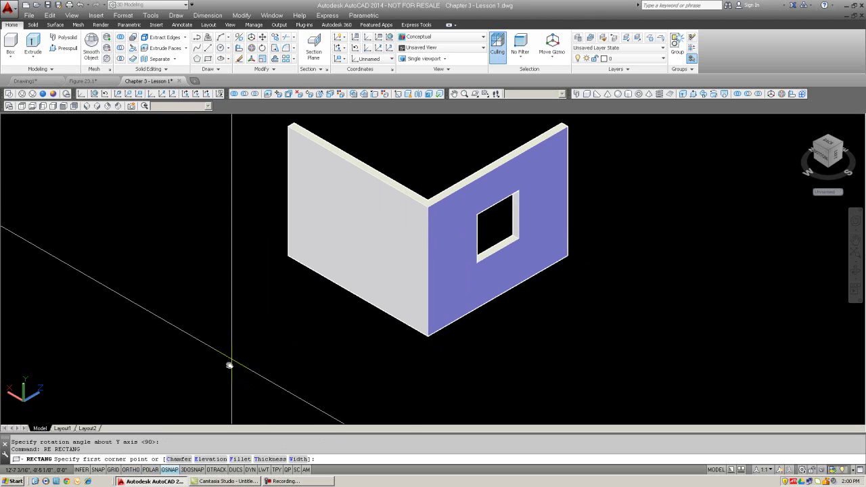
{"action": "left_click", "coordinate": [228, 362]}
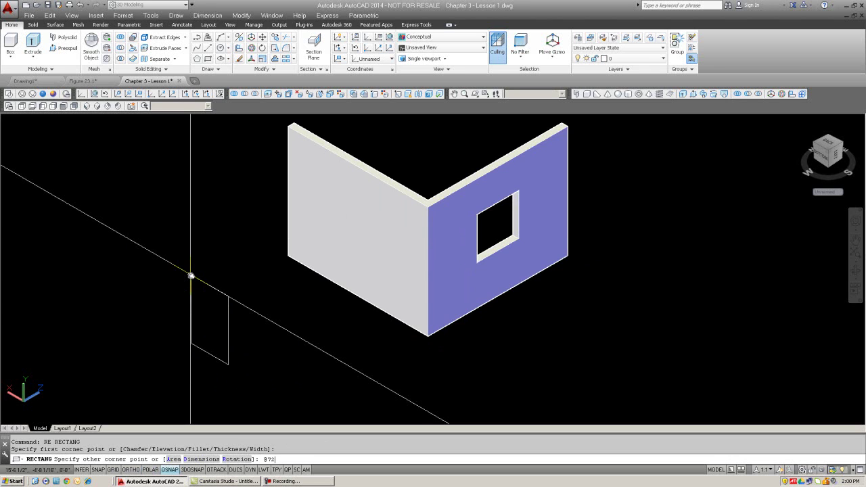
{"action": "type", "text": "@72,36"}
{"action": "key", "text": "Return"}
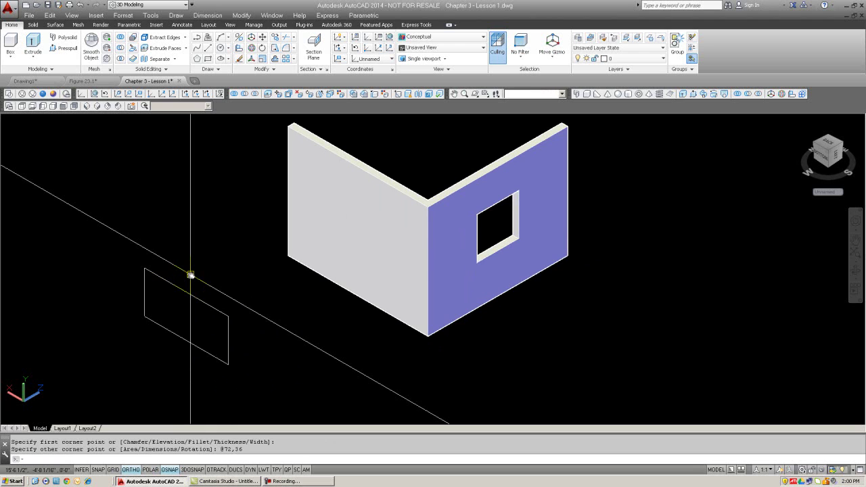
{"action": "type", "text": "u"}
{"action": "key", "text": "Return"}
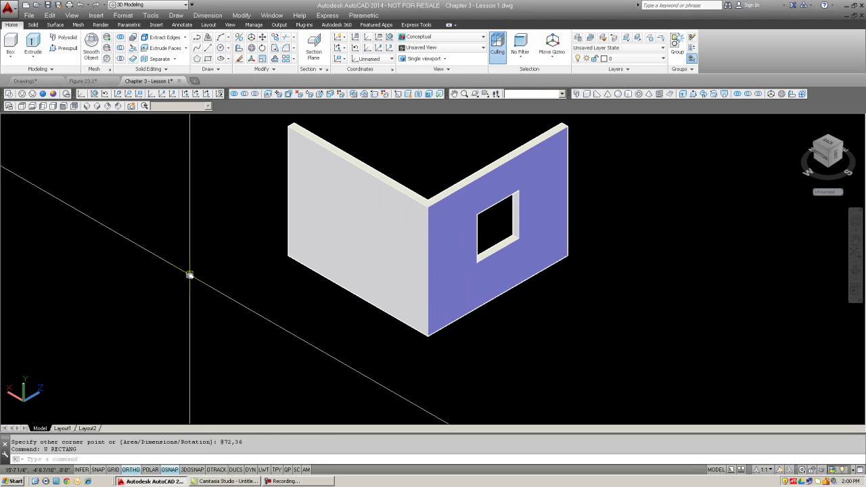
{"action": "type", "text": "RE"}
{"action": "key", "text": "Return"}
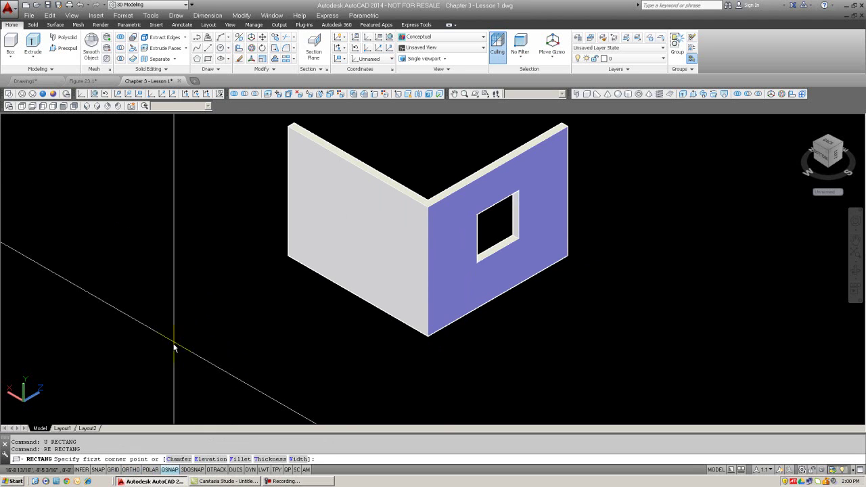
{"action": "left_click", "coordinate": [173, 340]}
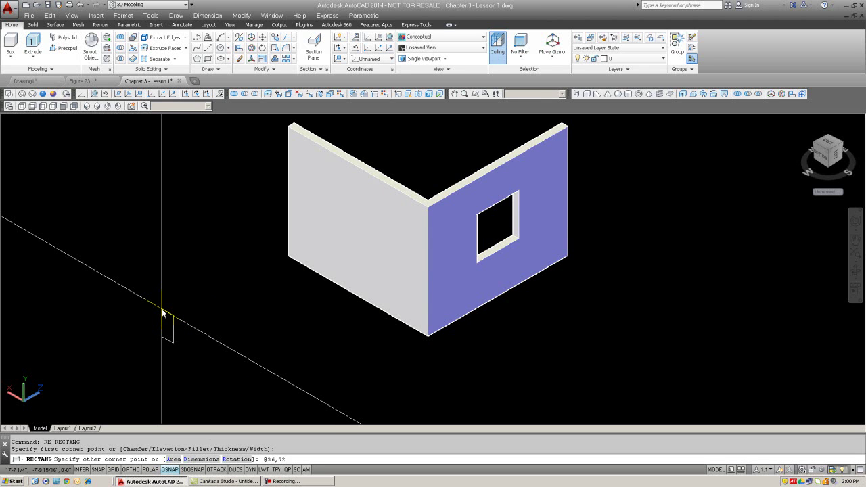
{"action": "key", "text": "F8"}
{"action": "key", "text": "Escape"}
- Extrude the door rectangle by 5 inches into a solid slab
{"action": "type", "text": "ext"}
{"action": "key", "text": "Return"}
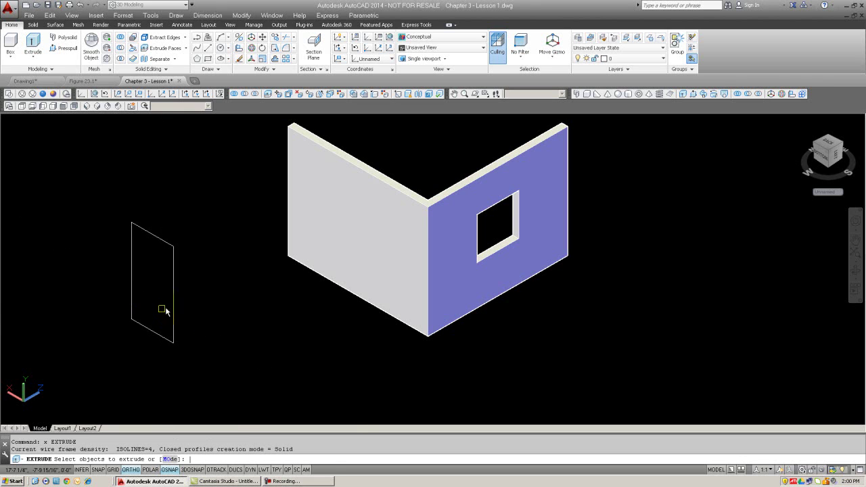
{"action": "left_click", "coordinate": [178, 300]}
{"action": "left_click", "coordinate": [171, 296]}
{"action": "key", "text": "Return"}
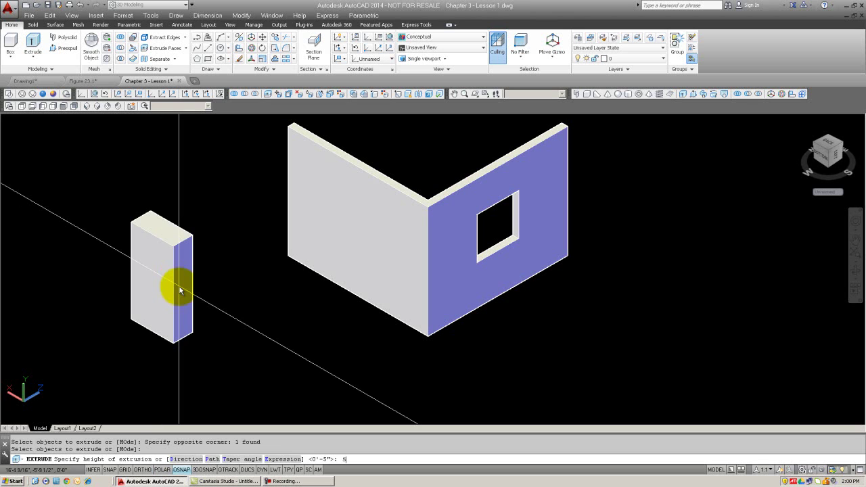
{"action": "type", "text": "5"}
{"action": "key", "text": "Escape"}
{"action": "key", "text": "F8"}
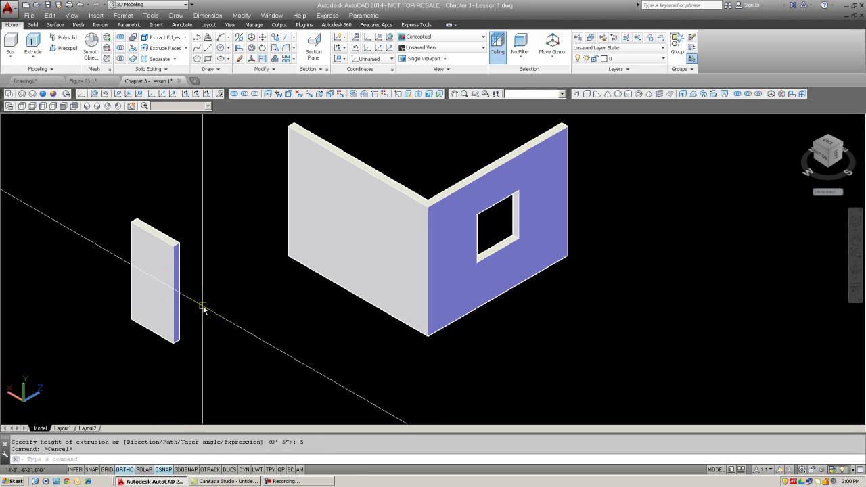
- Copy the door slab to a free spot between the original and the grey wall
{"action": "type", "text": "c"}
{"action": "key", "text": "Return"}
{"action": "left_click", "coordinate": [170, 305]}
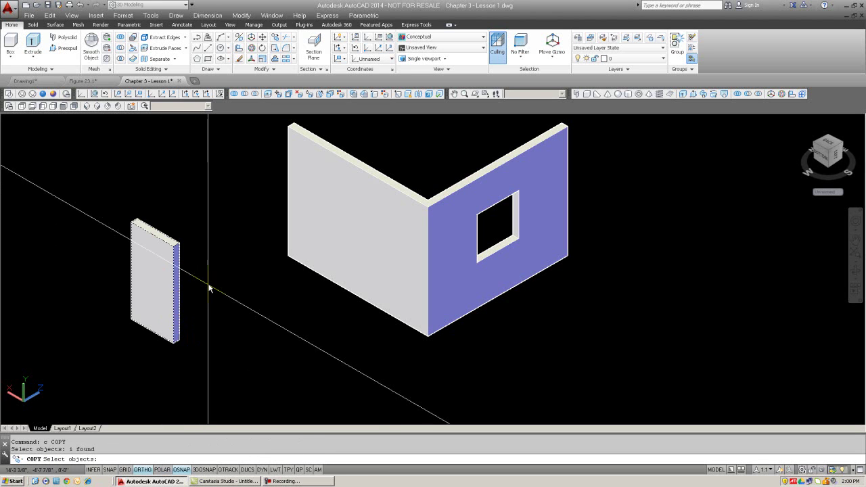
{"action": "key", "text": "Return"}
{"action": "left_click", "coordinate": [230, 302]}
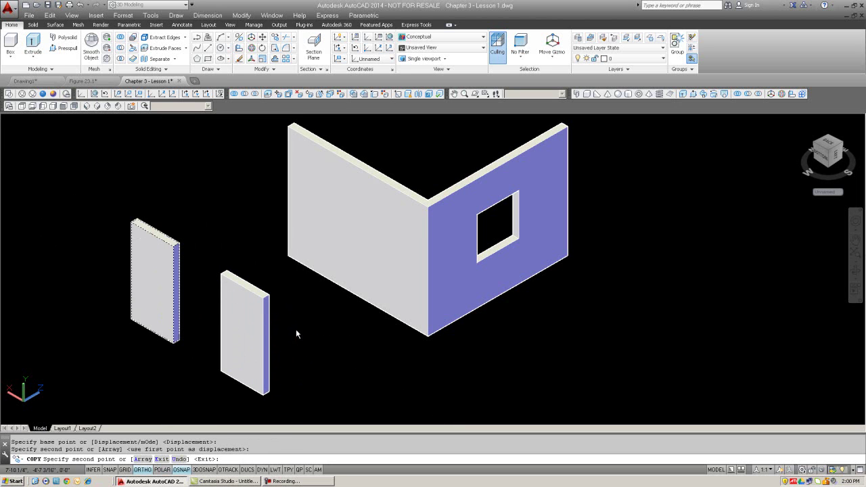
{"action": "key", "text": "Escape"}
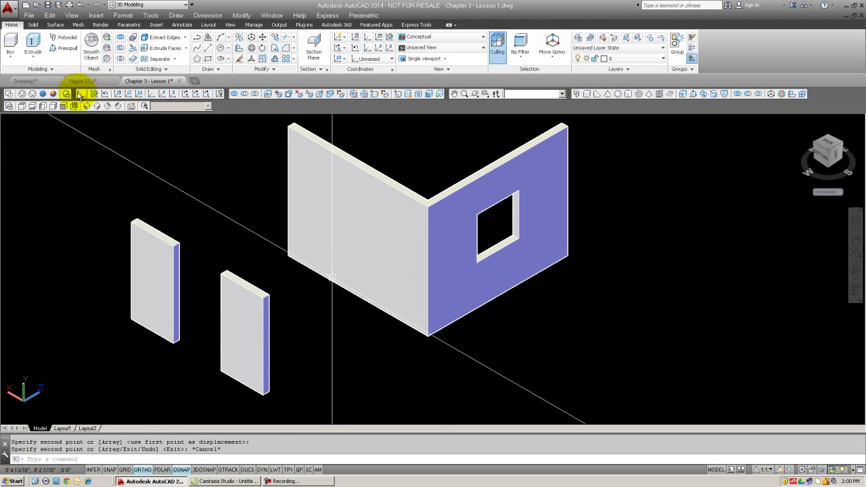
- In 2D Wireframe, move the copied slab by its bottom corner onto the midpoint of the door wall's bottom edge
{"action": "left_click", "coordinate": [11, 93]}
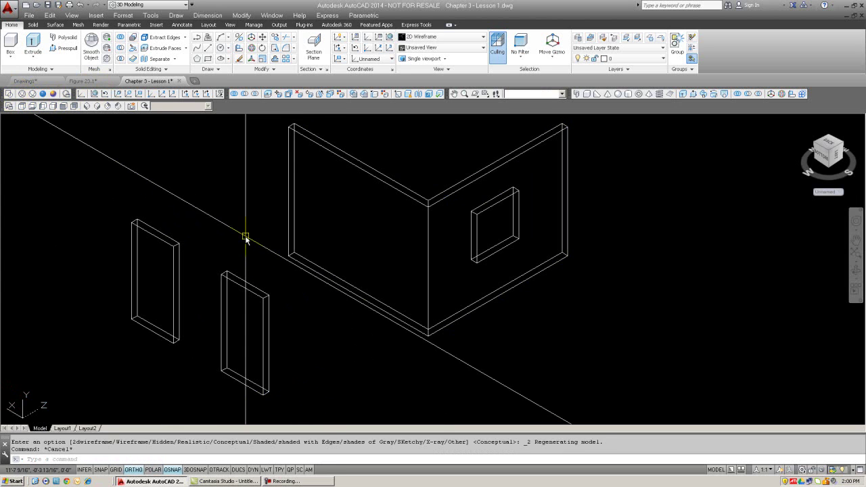
{"action": "type", "text": "m"}
{"action": "key", "text": "Return"}
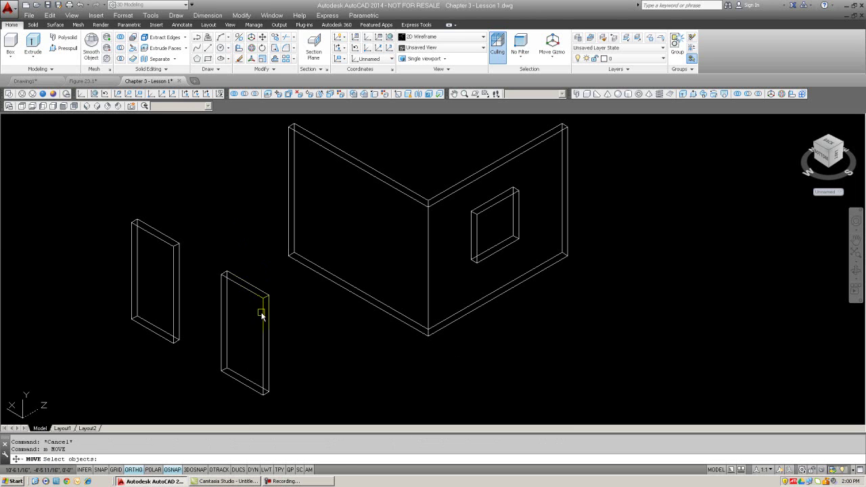
{"action": "left_click", "coordinate": [261, 314]}
{"action": "key", "text": "Return"}
{"action": "left_click", "coordinate": [267, 392]}
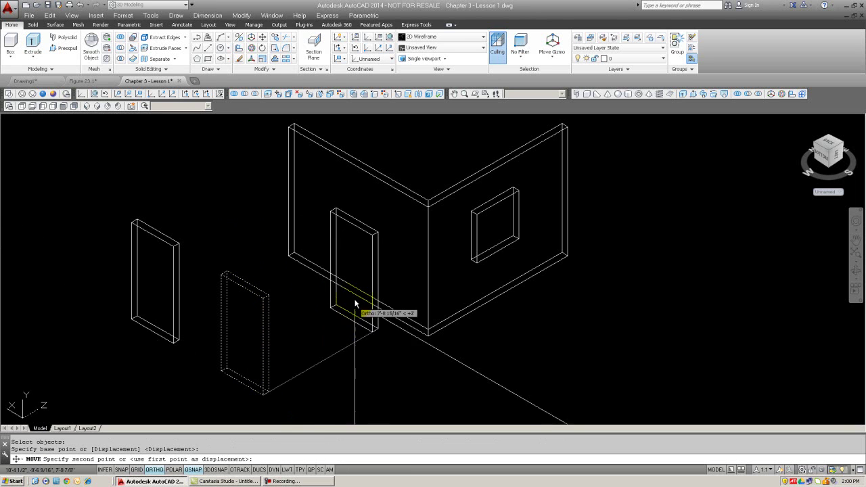
{"action": "left_click", "coordinate": [364, 293]}
{"action": "key", "text": "Escape"}
{"action": "key", "text": "Escape"}
- Shift the copied slab a short distance along the wall toward the L-shaped wall's corner
{"action": "type", "text": "m"}
{"action": "key", "text": "Return"}
{"action": "left_click", "coordinate": [358, 270]}
{"action": "key", "text": "Return"}
{"action": "left_click", "coordinate": [237, 253]}
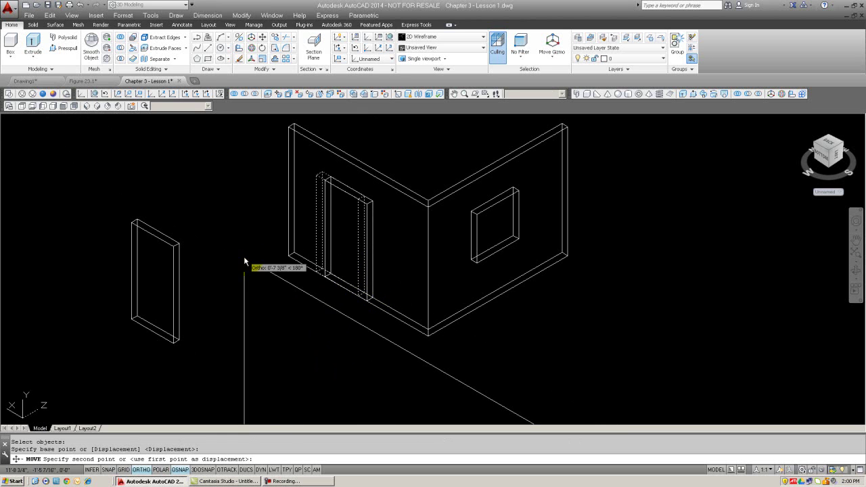
{"action": "key", "text": "Escape"}
{"action": "key", "text": "Escape"}
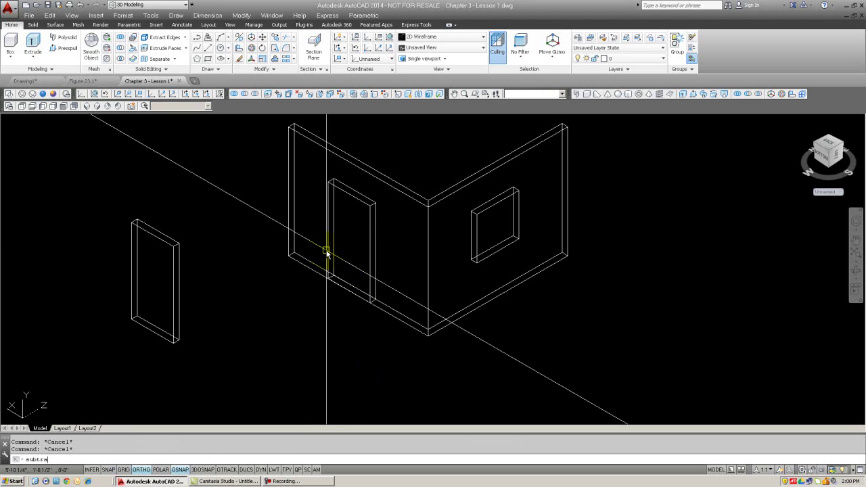
- Subtract the copied slab from the L-shaped wall to cut a door opening
{"action": "type", "text": "subtra"}
{"action": "key", "text": "Return"}
{"action": "left_click", "coordinate": [386, 197]}
{"action": "key", "text": "Return"}
{"action": "left_click", "coordinate": [373, 213]}
{"action": "key", "text": "Return"}
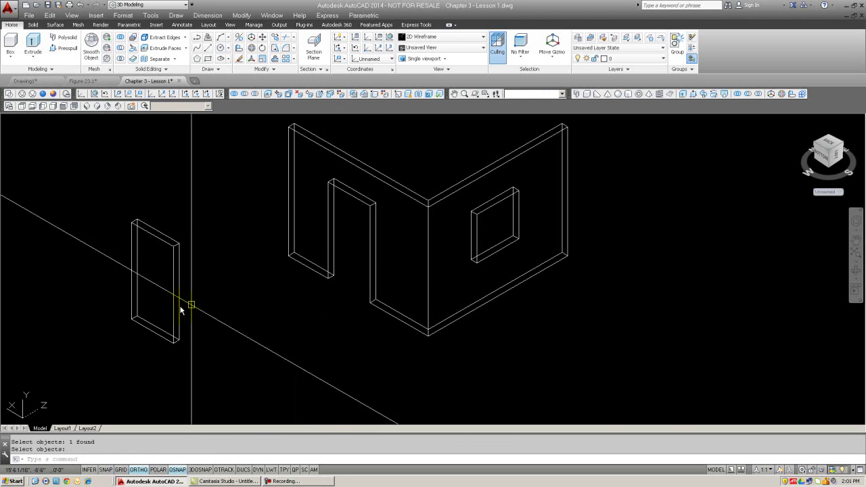
- Move the remaining door slab by its bottom corner onto the matching corner of the door opening
{"action": "type", "text": "m"}
{"action": "key", "text": "Return"}
{"action": "left_click", "coordinate": [180, 330]}
{"action": "key", "text": "Return"}
{"action": "left_click", "coordinate": [174, 344]}
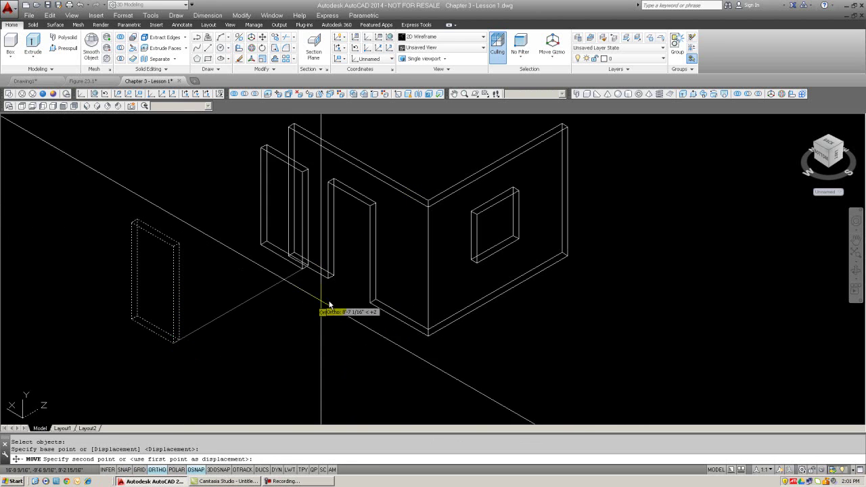
{"action": "left_click", "coordinate": [371, 305]}
{"action": "key", "text": "Escape"}
{"action": "key", "text": "Escape"}
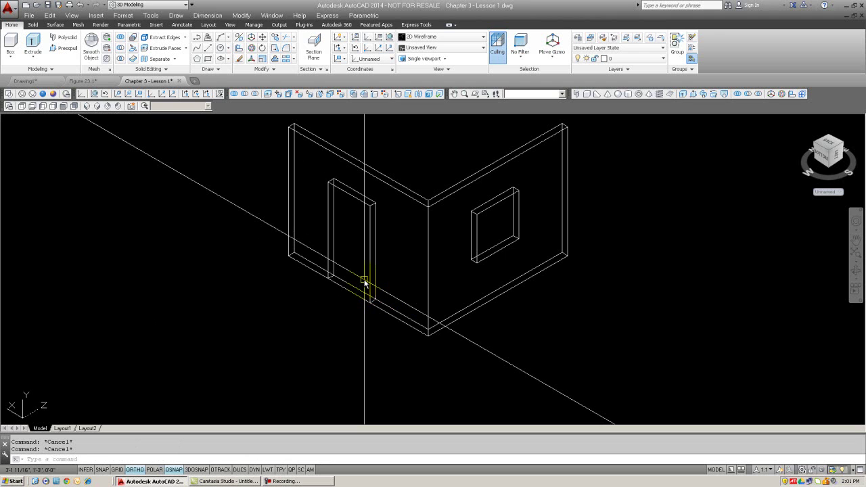
- Rotate the door slab 30 degrees in 3D about the Y axis through its bottom hinge-side corner to swing it open
{"action": "key", "text": "Return"}
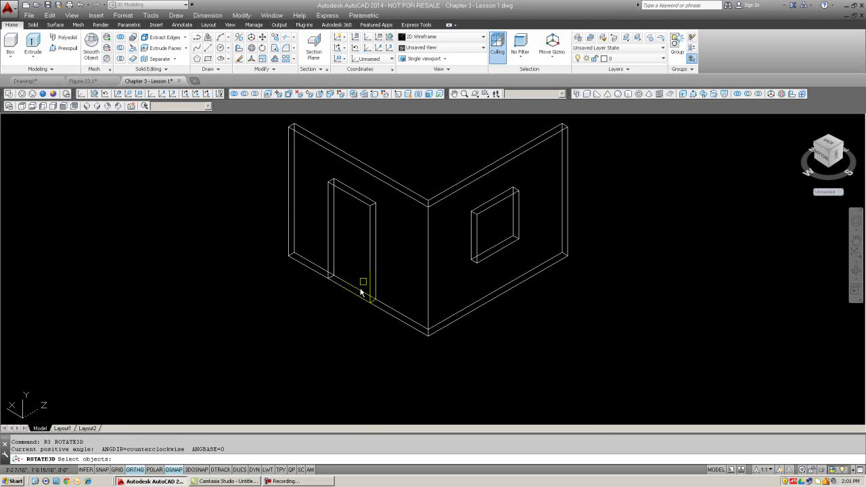
{"action": "left_click", "coordinate": [350, 291]}
{"action": "key", "text": "Return"}
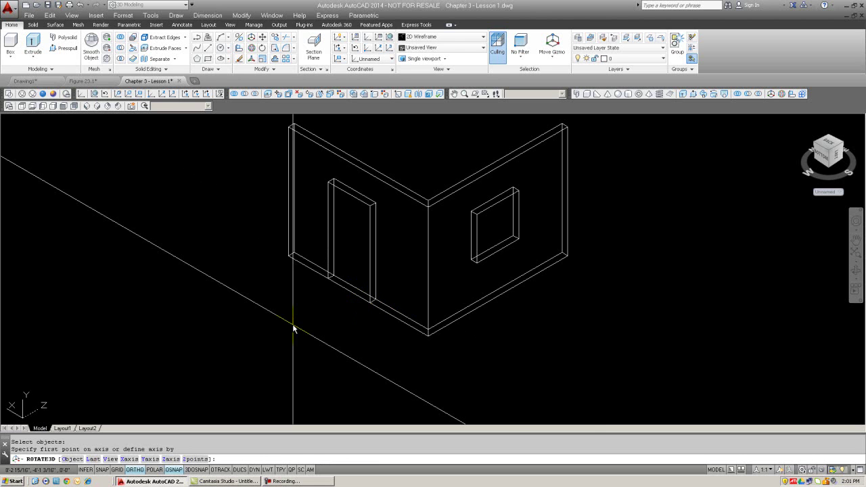
{"action": "type", "text": "y"}
{"action": "key", "text": "Return"}
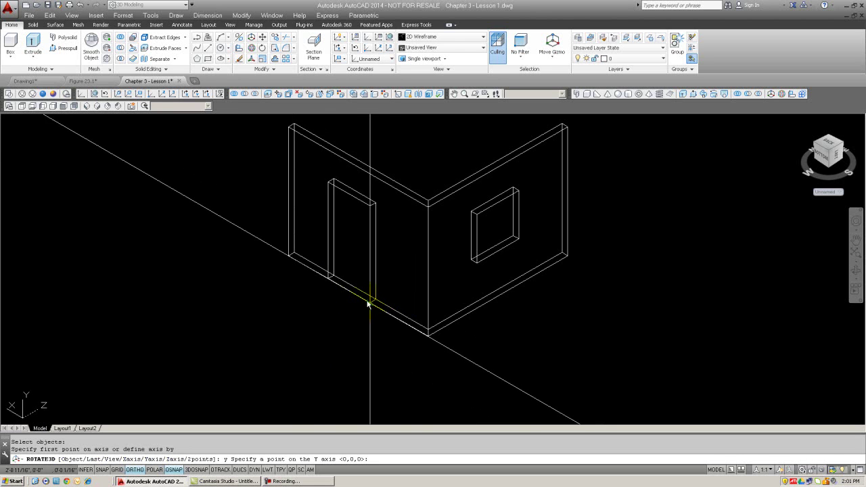
{"action": "scroll", "coordinate": [368, 304], "scroll_direction": "up", "scroll_amount": 5}
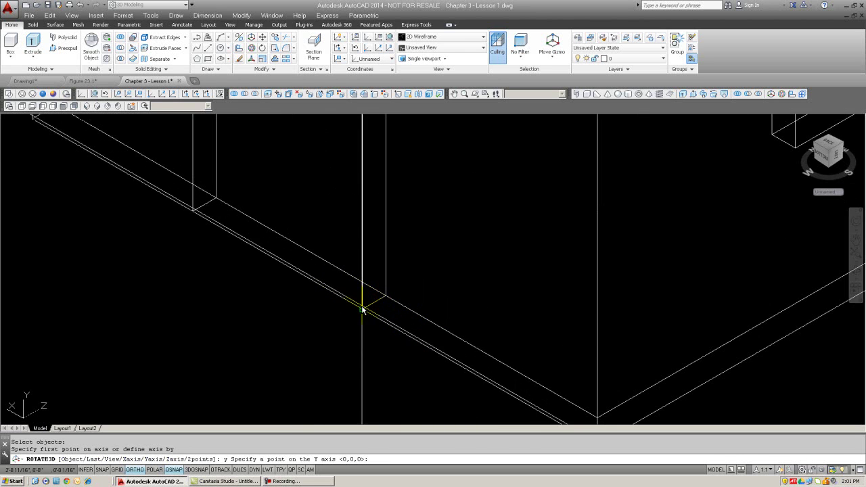
{"action": "left_click", "coordinate": [363, 311]}
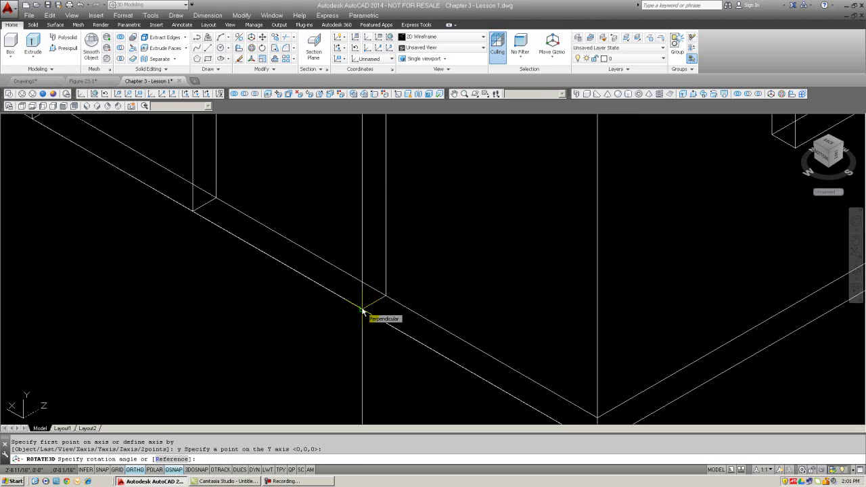
{"action": "type", "text": "30"}
{"action": "key", "text": "Return"}
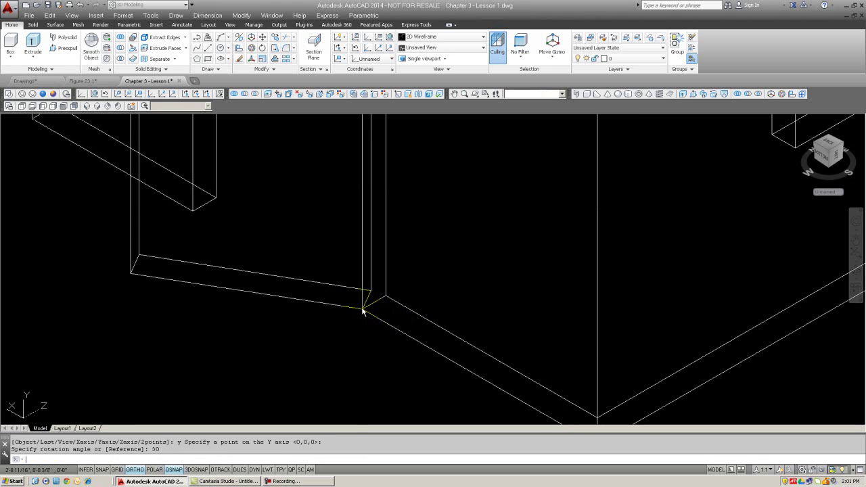
{"action": "scroll", "coordinate": [350, 273], "scroll_direction": "down", "scroll_amount": 6}
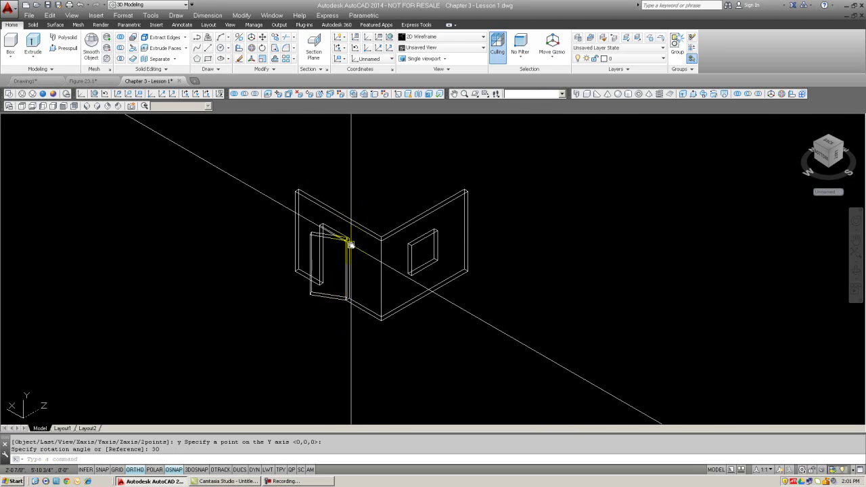
{"action": "key", "text": "Return"}
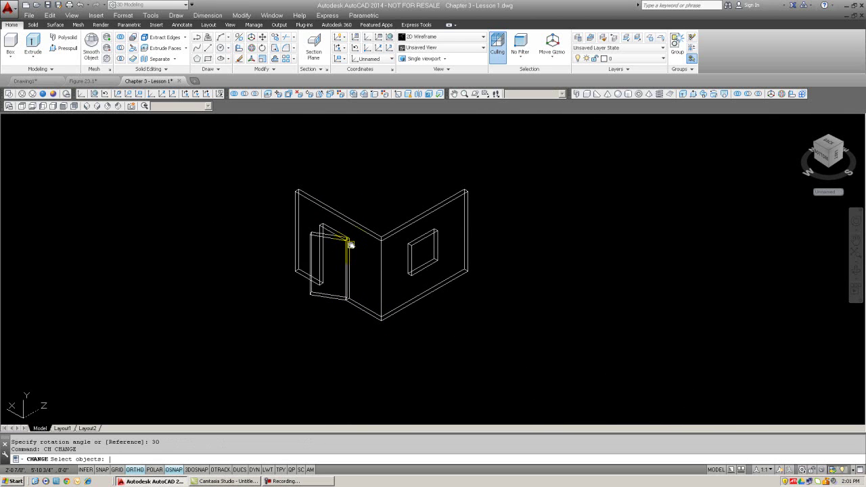
{"action": "left_click", "coordinate": [391, 234]}
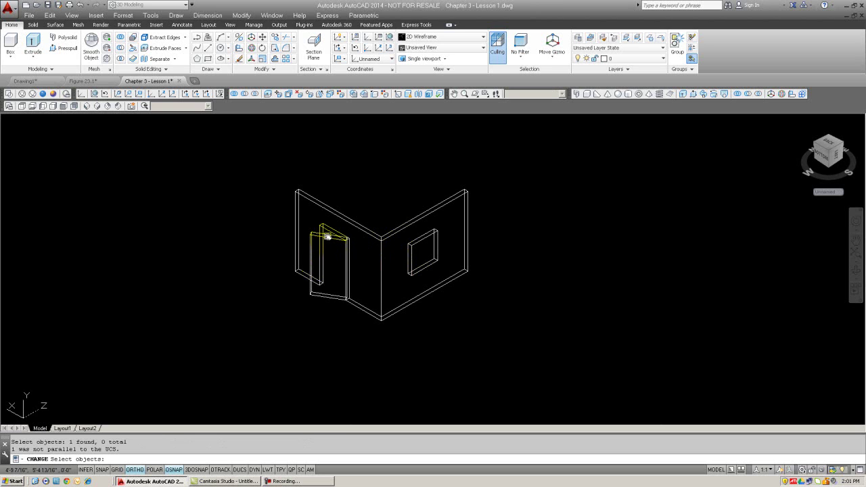
{"action": "key", "text": "Escape"}
{"action": "key", "text": "Escape"}
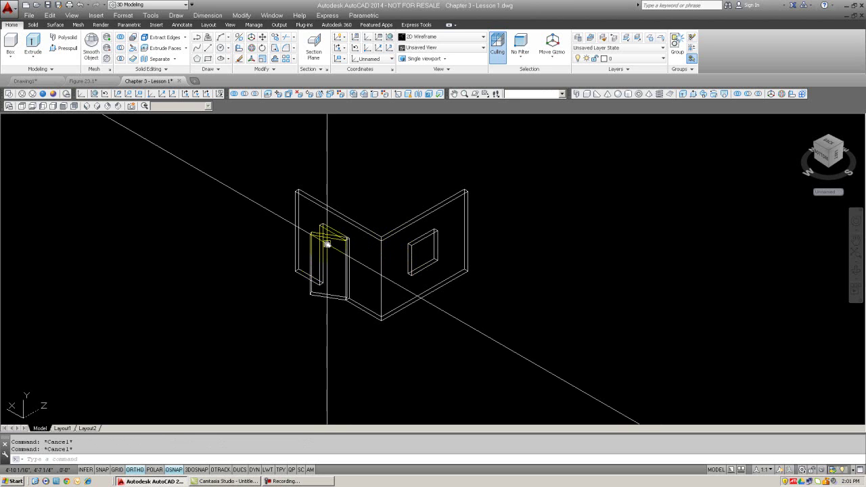
- Reset the user coordinate system to World
{"action": "type", "text": "ucs"}
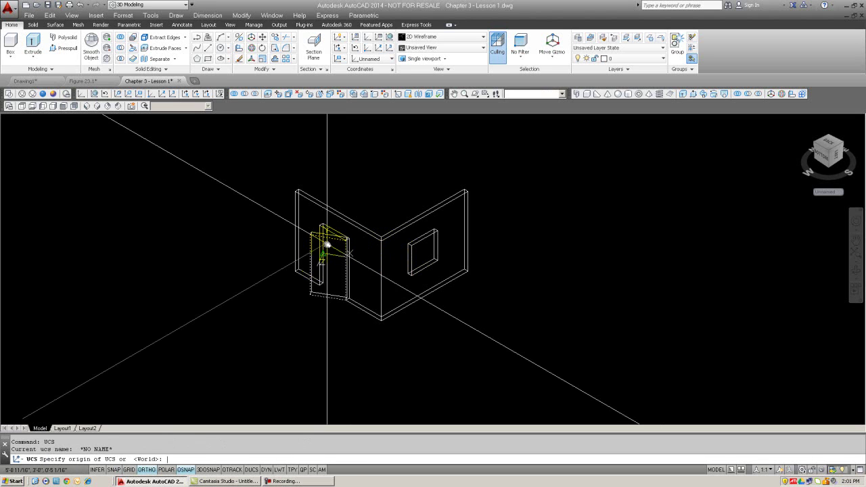
{"action": "key", "text": "Return"}
{"action": "type", "text": "w"}
{"action": "key", "text": "Return"}
{"action": "key", "text": "Return"}
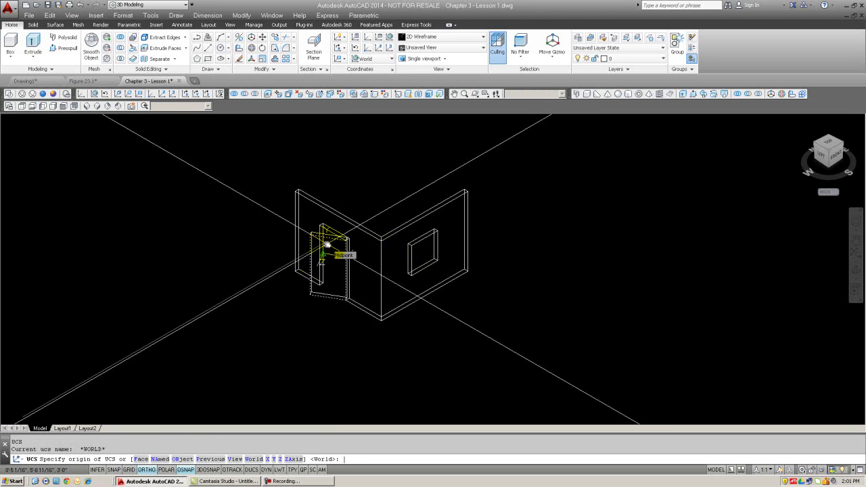
{"action": "key", "text": "Return"}
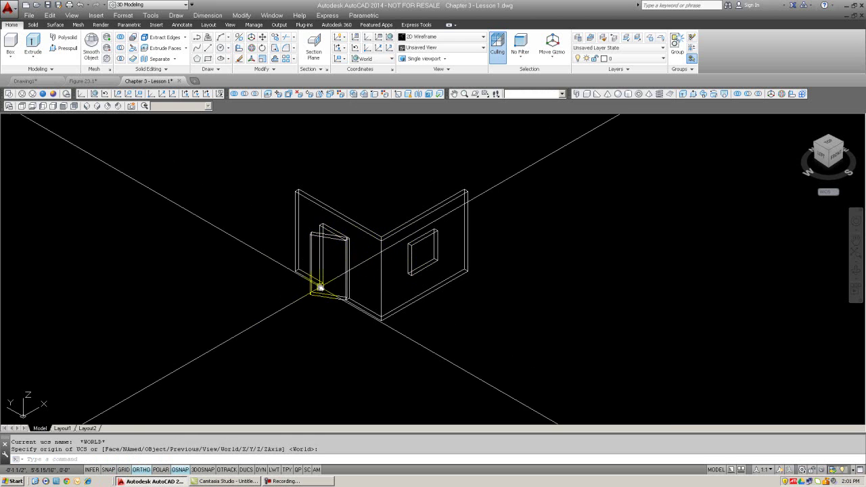
{"action": "key", "text": "Escape"}
{"action": "key", "text": "Escape"}
{"action": "type", "text": "c"}
{"action": "key", "text": "Return"}
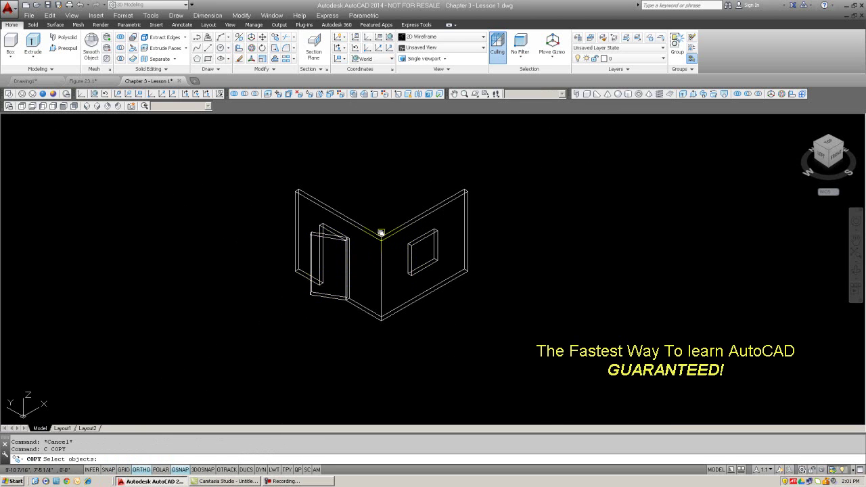
{"action": "left_click", "coordinate": [377, 232]}
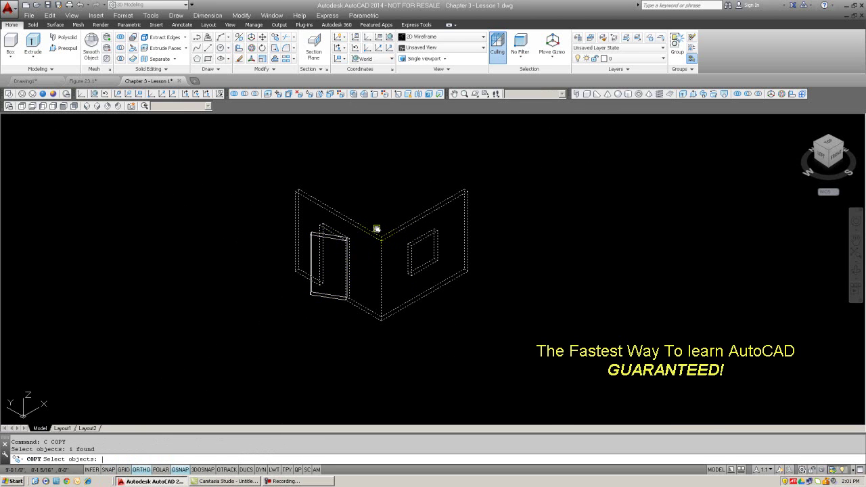
{"action": "key", "text": "Return"}
{"action": "type", "text": "p"}
{"action": "key", "text": "Return"}
{"action": "key", "text": "Escape"}
- Change the color property of the L-shaped wall to green
{"action": "type", "text": "ch"}
{"action": "key", "text": "Return"}
{"action": "left_click", "coordinate": [349, 223]}
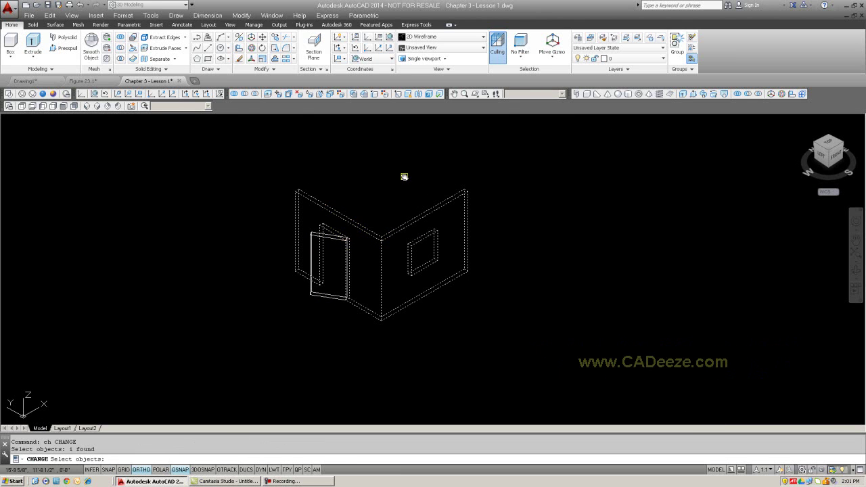
{"action": "key", "text": "Return"}
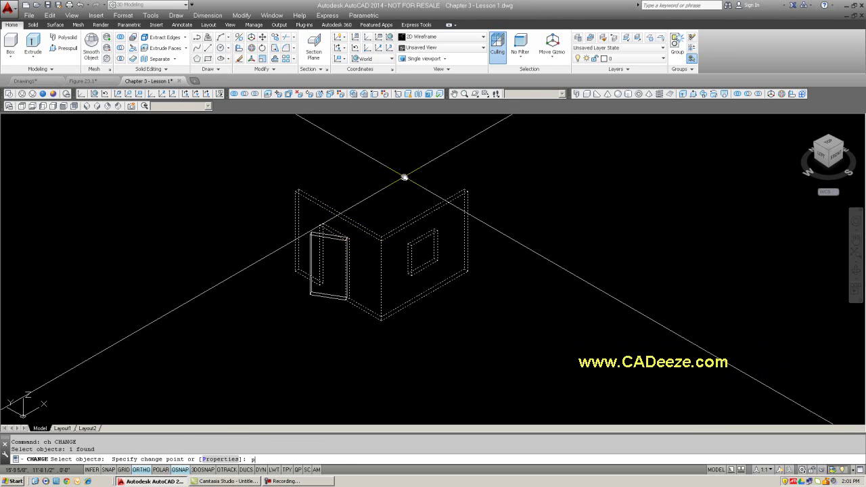
{"action": "key", "text": "Return"}
{"action": "key", "text": "Return"}
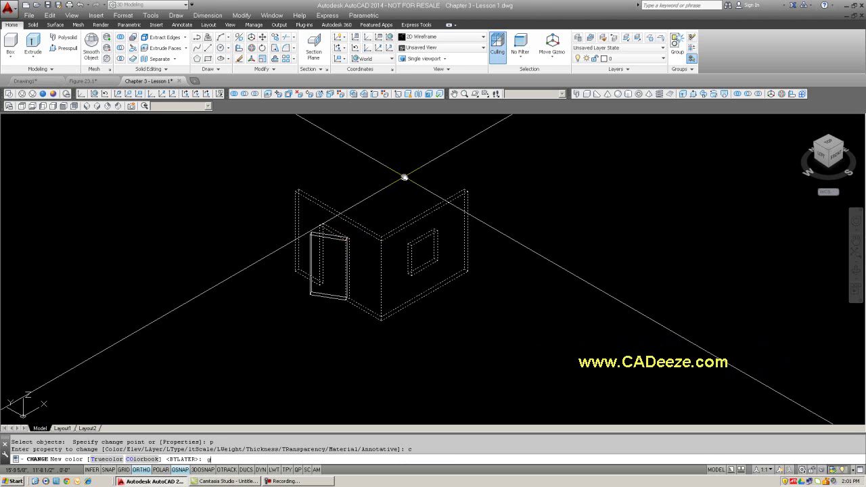
{"action": "key", "text": "Return"}
{"action": "key", "text": "Escape"}
- Change the color property of the open door slab to red
{"action": "key", "text": "Return"}
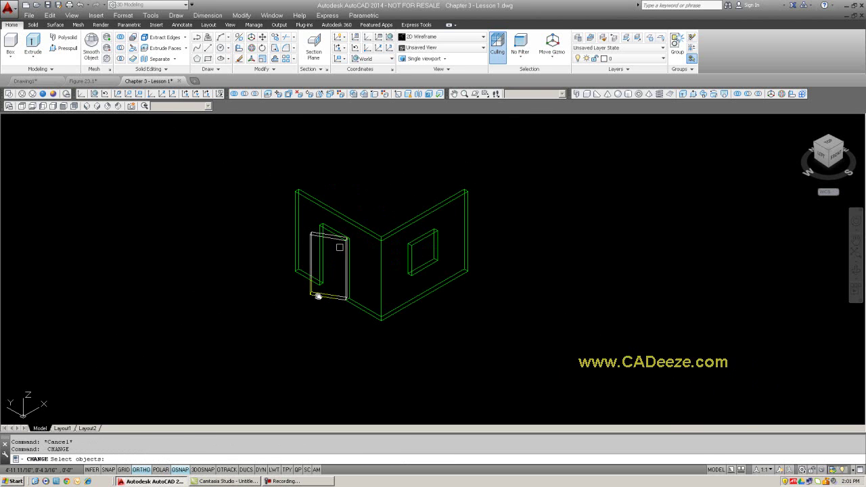
{"action": "left_click", "coordinate": [320, 298]}
{"action": "key", "text": "Return"}
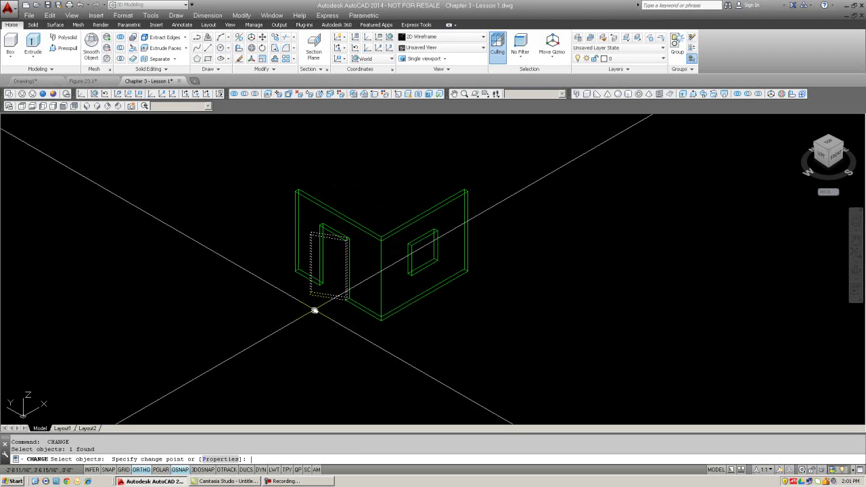
{"action": "key", "text": "Return"}
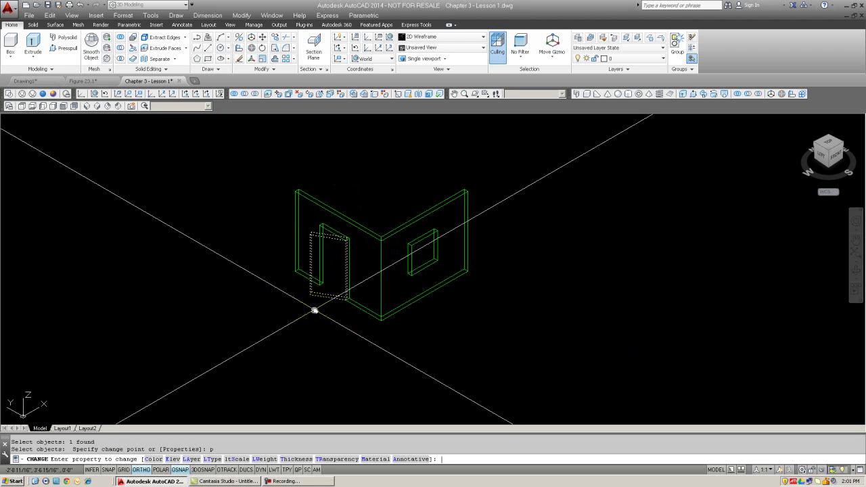
{"action": "key", "text": "Return"}
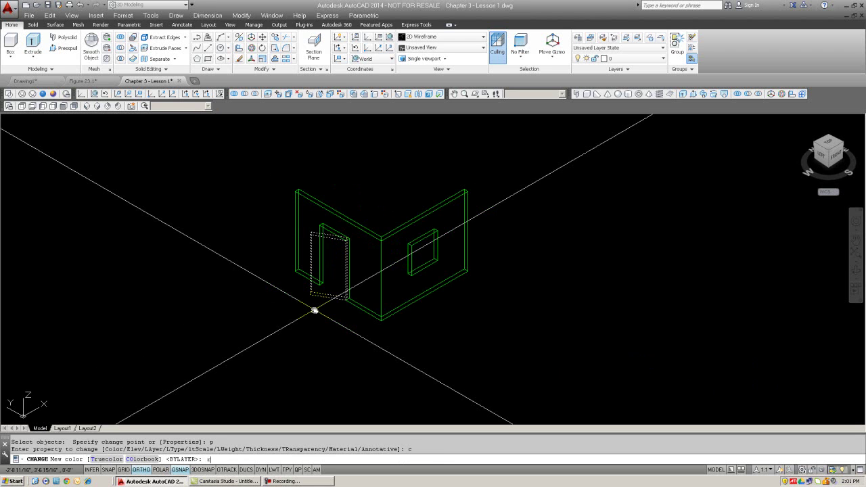
{"action": "key", "text": "Return"}
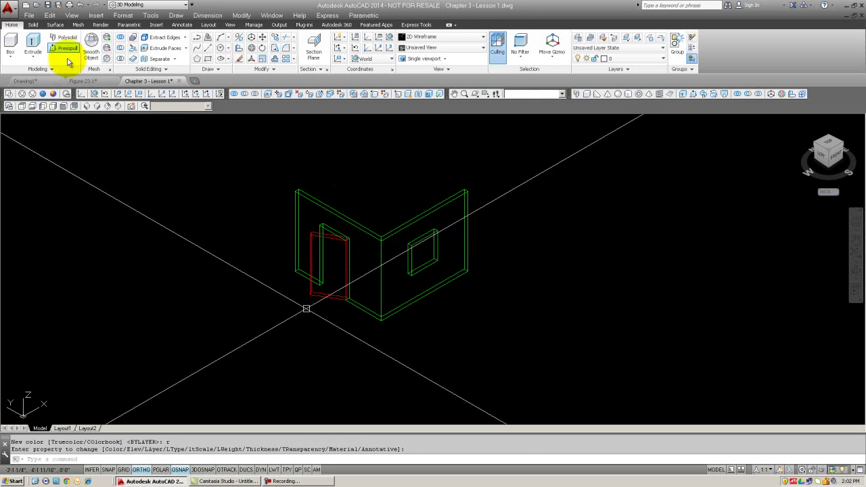
- Shade the model with the Conceptual visual style and orbit freely around it to inspect the door side of the wall
{"action": "left_click", "coordinate": [61, 94]}
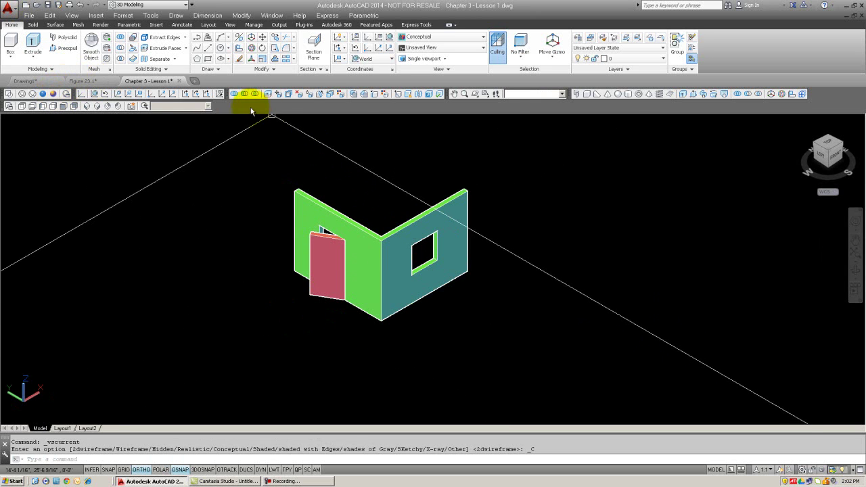
{"action": "left_click", "coordinate": [476, 94]}
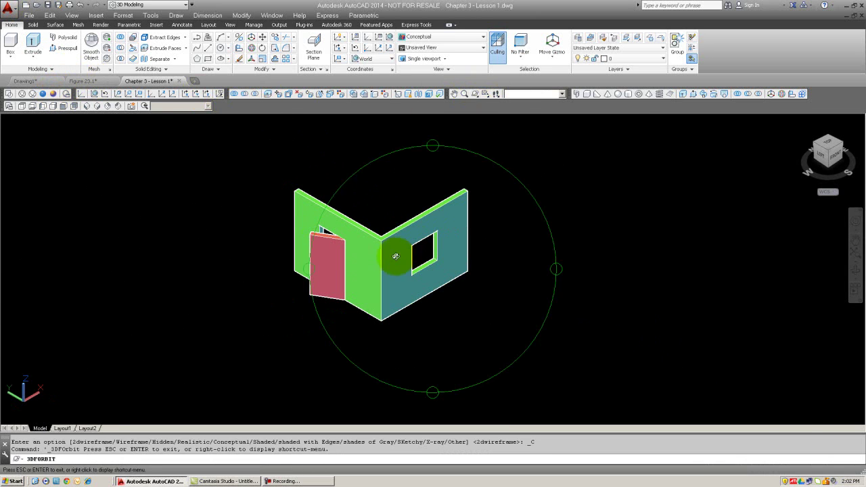
{"action": "mouse_move", "coordinate": [397, 253]}
{"action": "left_mouse_down"}
{"action": "mouse_move", "coordinate": [454, 273]}
{"action": "mouse_move", "coordinate": [474, 228]}
{"action": "mouse_move", "coordinate": [303, 234]}
{"action": "mouse_move", "coordinate": [309, 273]}
{"action": "mouse_move", "coordinate": [387, 248]}
{"action": "mouse_move", "coordinate": [458, 265]}
{"action": "mouse_move", "coordinate": [366, 220]}
{"action": "mouse_move", "coordinate": [430, 241]}
{"action": "mouse_move", "coordinate": [452, 222]}
{"action": "mouse_move", "coordinate": [382, 230]}
{"action": "mouse_move", "coordinate": [425, 230]}
{"action": "left_mouse_up"}
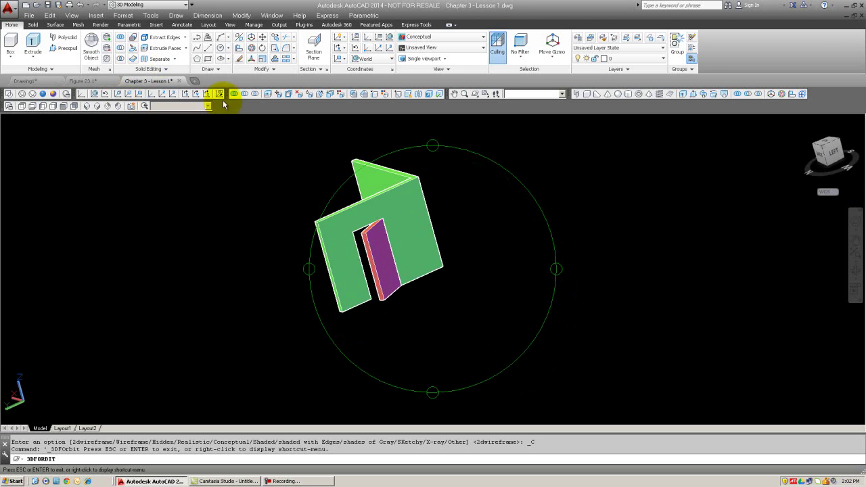
- Return to the southwest isometric view with the whole shaded wall and open door enlarged in view
{"action": "left_click", "coordinate": [87, 106]}
{"action": "left_click", "coordinate": [354, 94]}
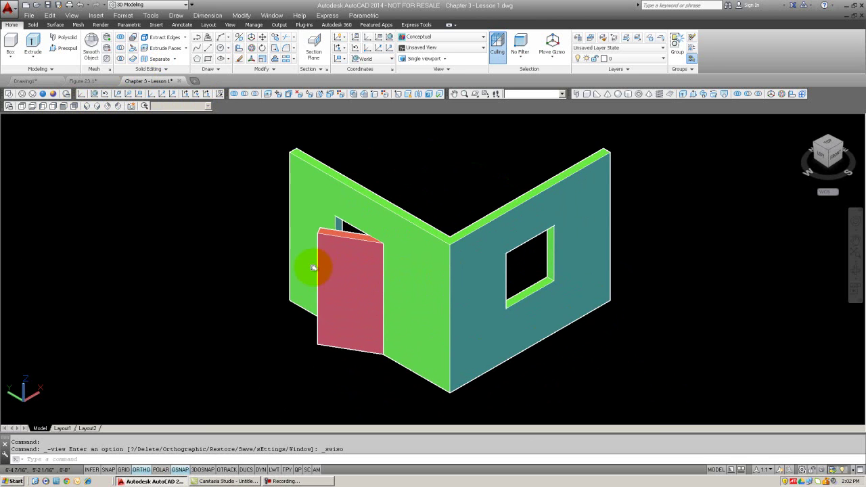
{"action": "middle_click_drag", "start_coordinate": [340, 271], "coordinate": [451, 261]}
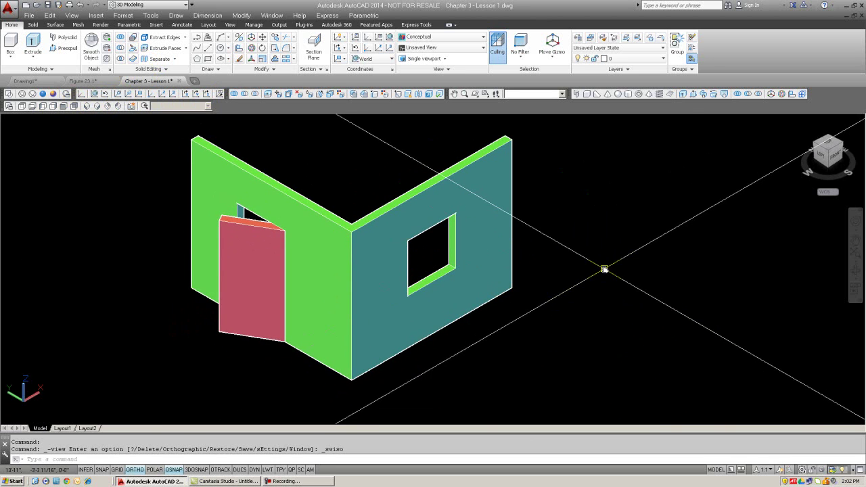